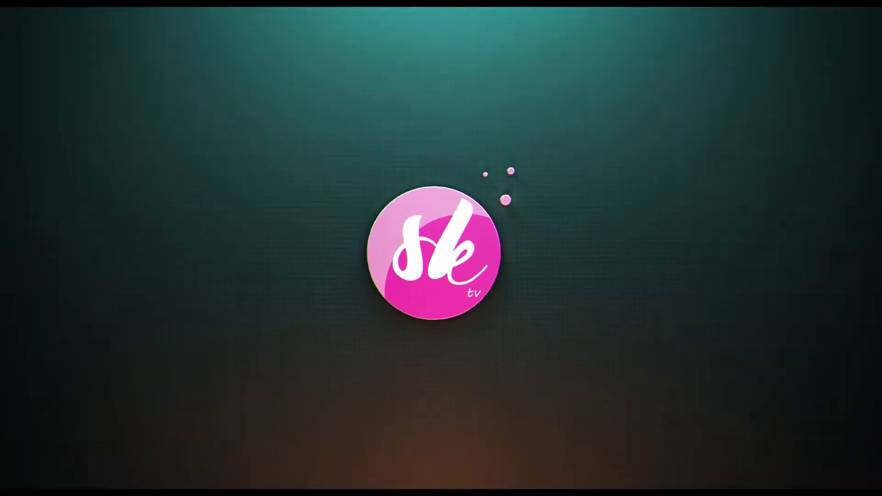
- Orbit to a lower view of the fountain and choose Geometry > Particle Systems > Spray
scroll(607, 118, "down", 3)
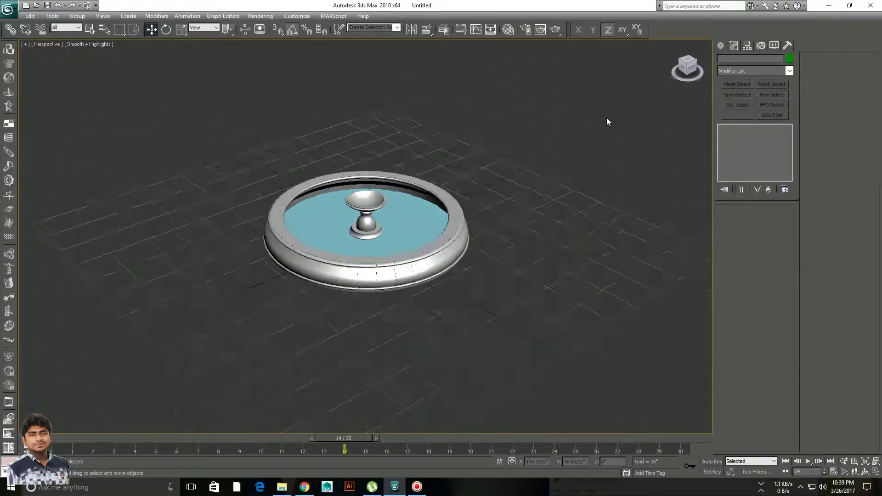
scroll(605, 127, "up", 6)
middle_click_drag(605, 127, 595, 148, "alt")
left_click_drag(695, 74, 694, 62)
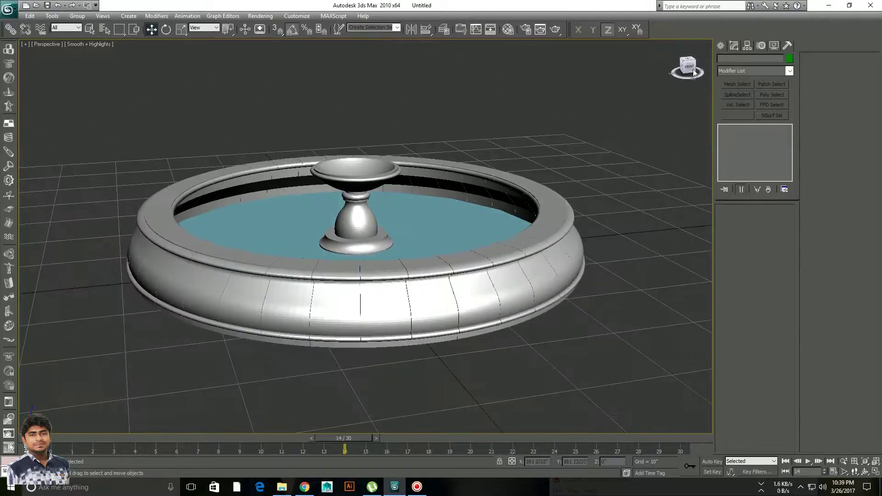
left_click(720, 45)
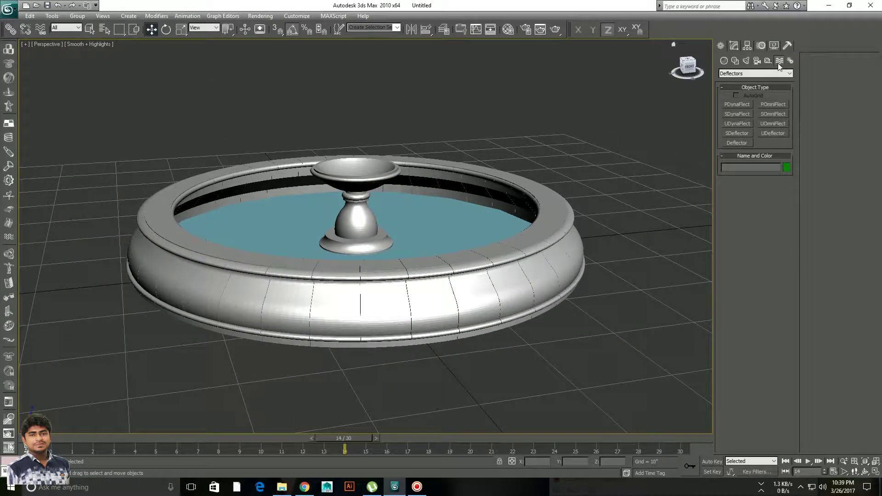
left_click(725, 62)
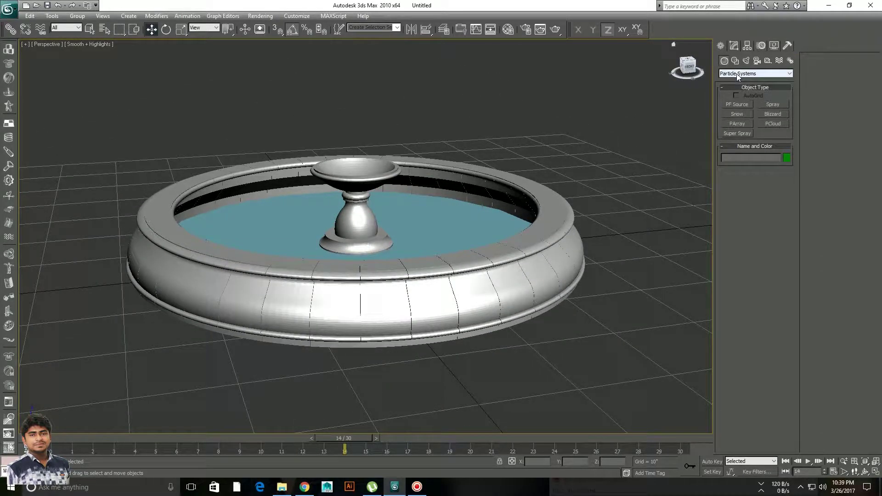
left_click(737, 75)
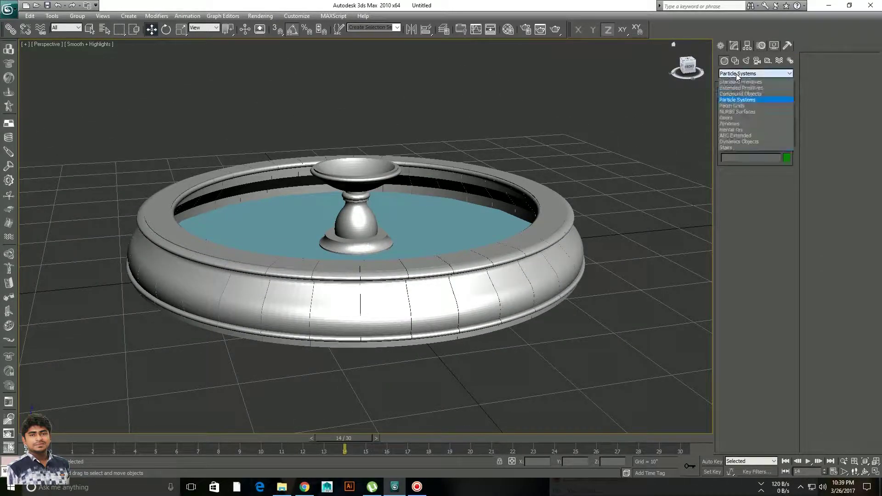
left_click(746, 100)
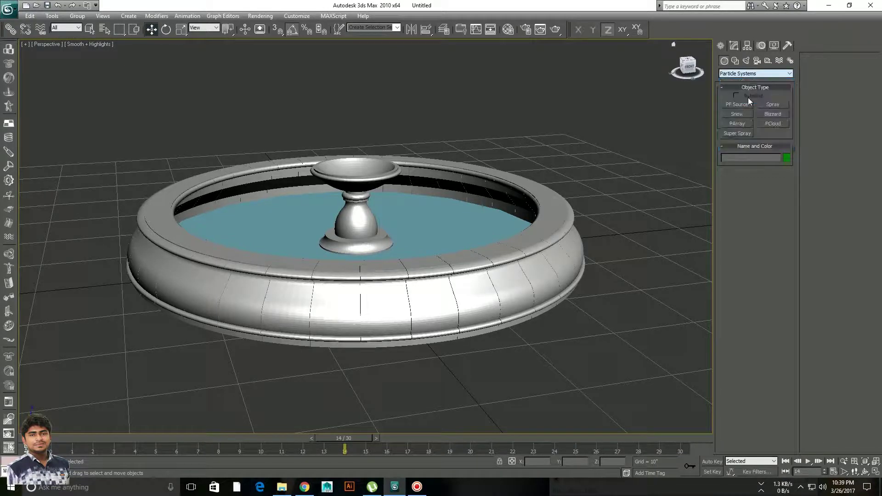
left_click(774, 104)
- Draw a Spray emitter on the grid beside the fountain with width and length of 8
scroll(551, 210, "down", 2)
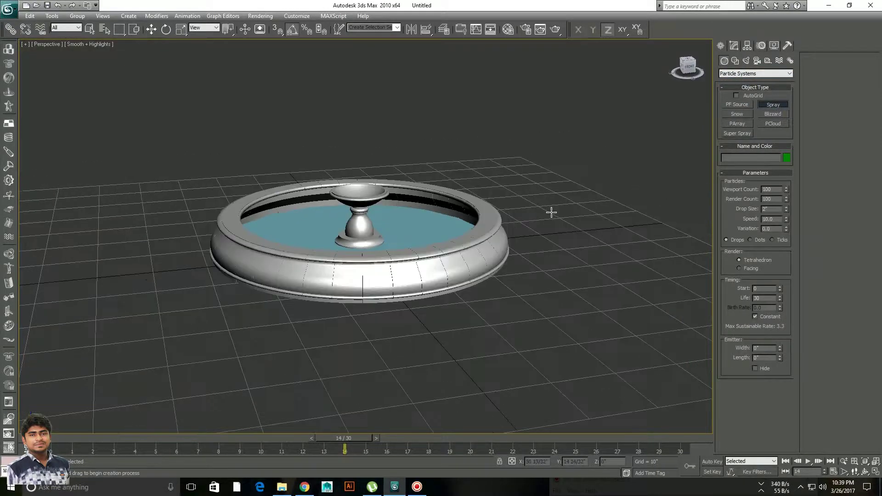
middle_click_drag(551, 210, 478, 293)
left_click_drag(478, 293, 527, 299)
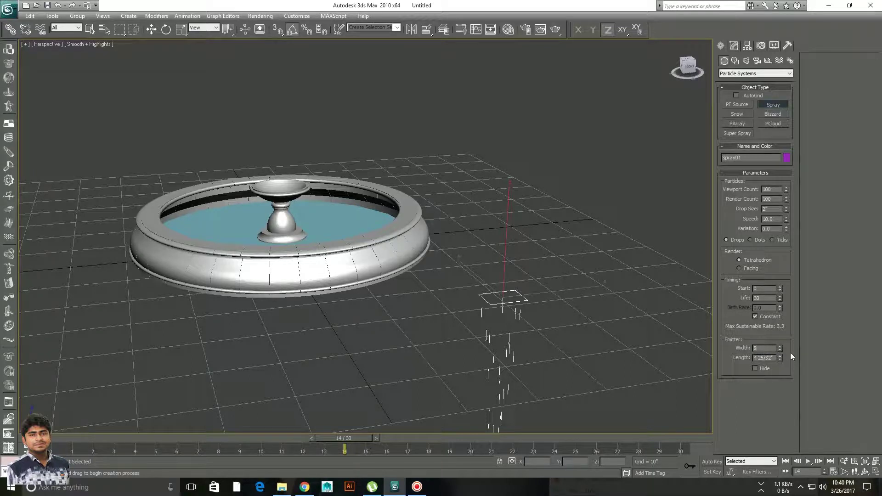
type("8")
left_click(772, 357)
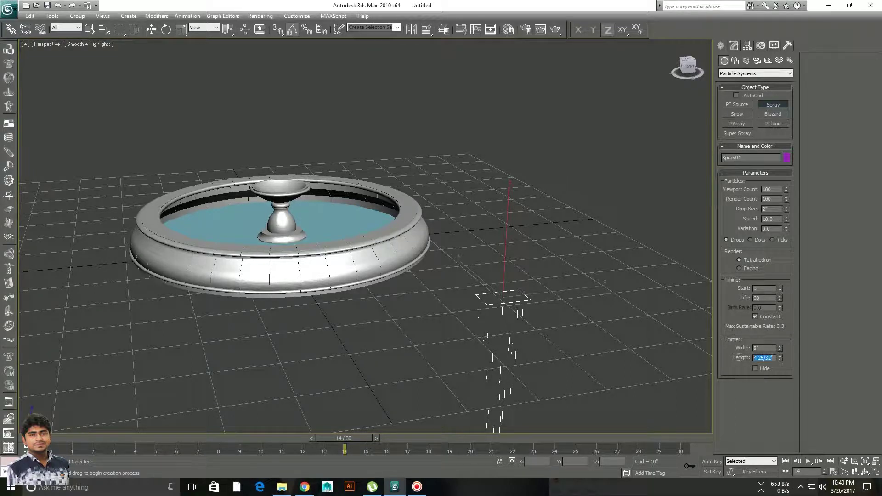
type("8")
middle_click_drag(591, 292, 561, 266)
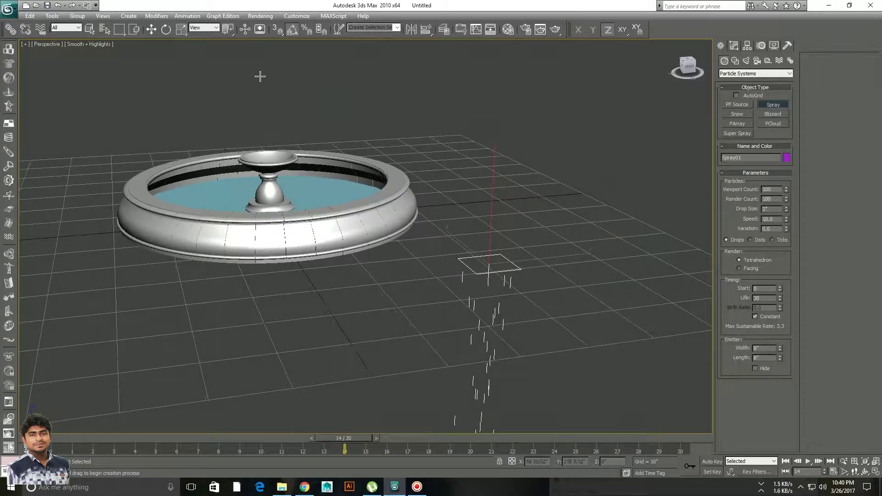
- Rotate the Spray emitter -180° on Y so its drops point upward
left_click(166, 29)
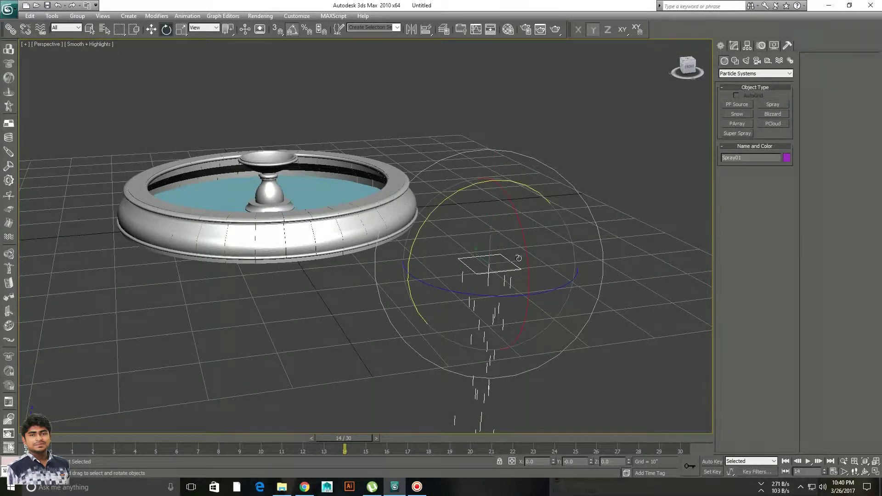
middle_click_drag(519, 258, 520, 174, "alt")
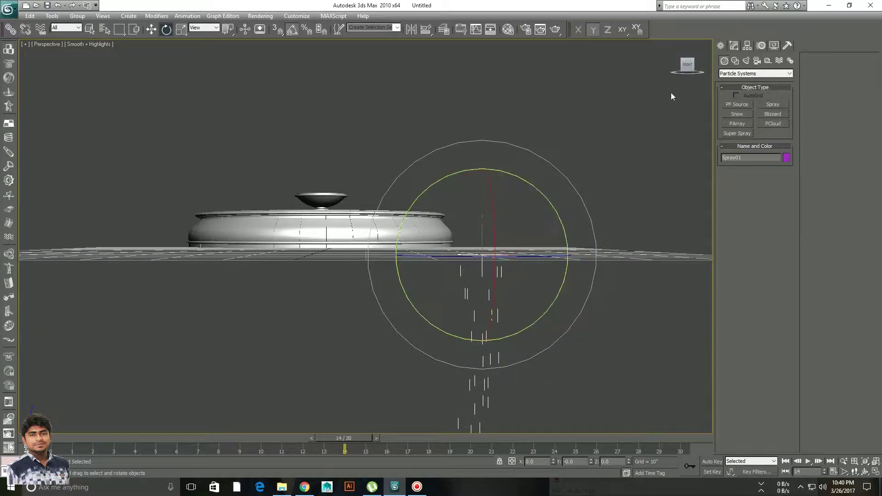
left_click_drag(691, 61, 690, 70)
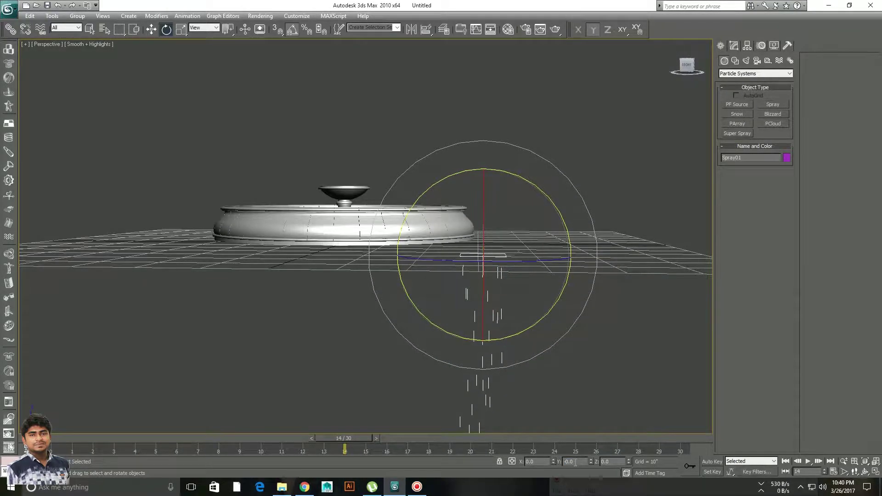
type("180")
key("Return")
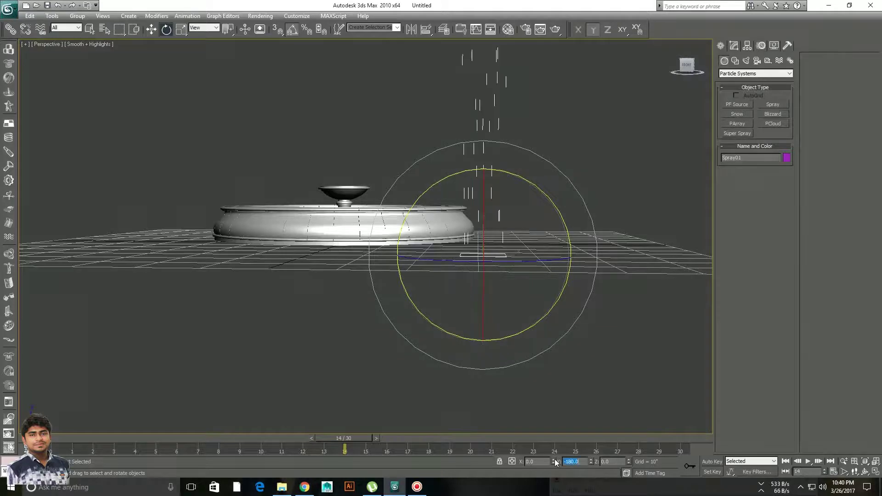
middle_click_drag(518, 207, 541, 275)
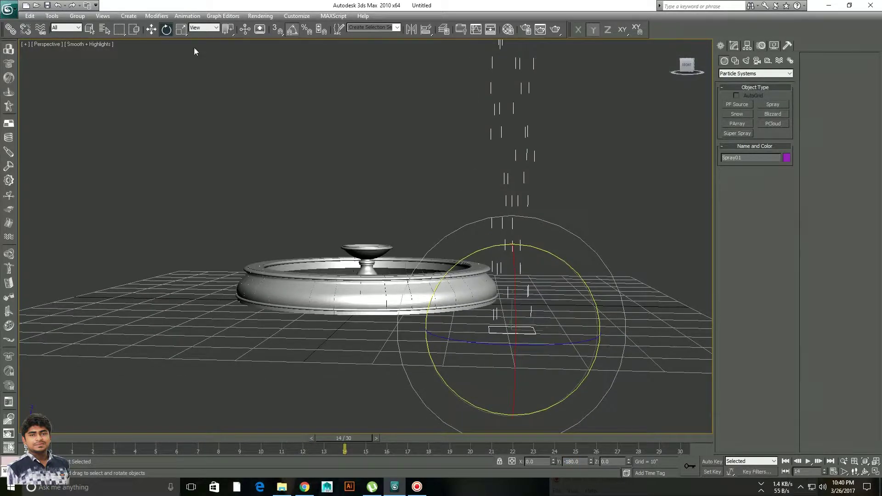
left_click(151, 29)
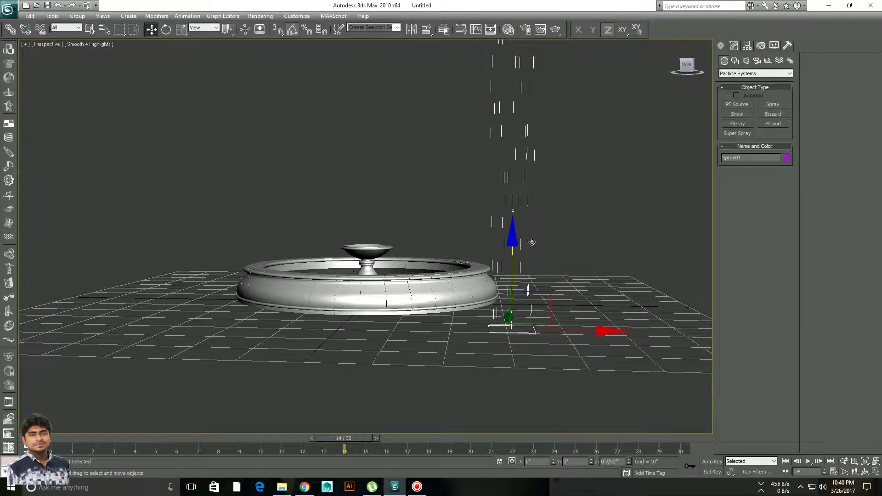
- Move the Spray emitter to X 0, Y 0, Z 0 at the fountain's centre
left_click_drag(532, 242, 525, 249)
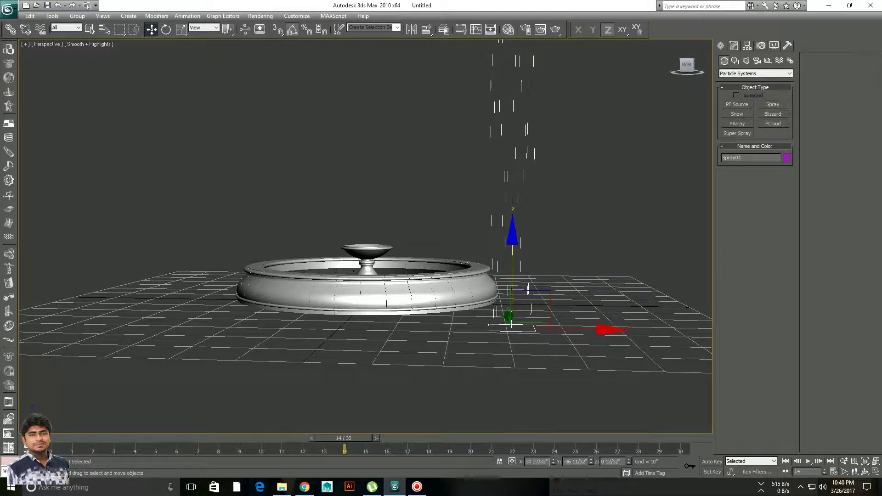
type("0")
key("Return")
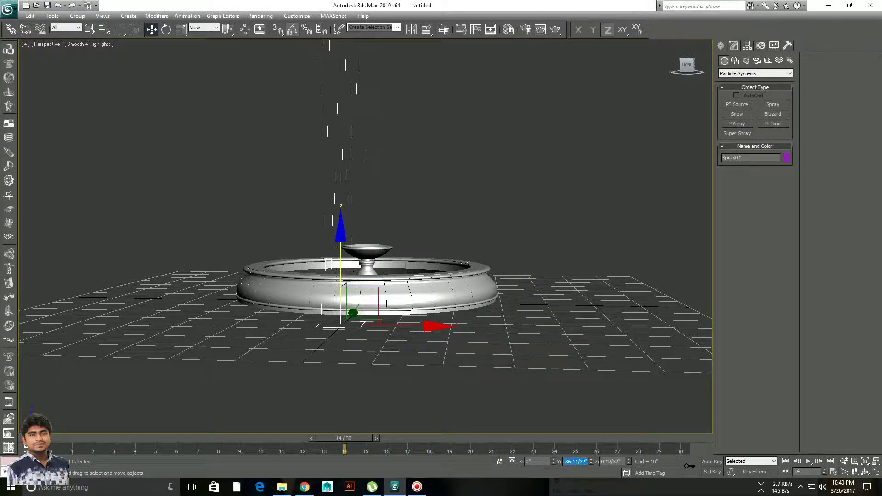
type("0")
key("Return")
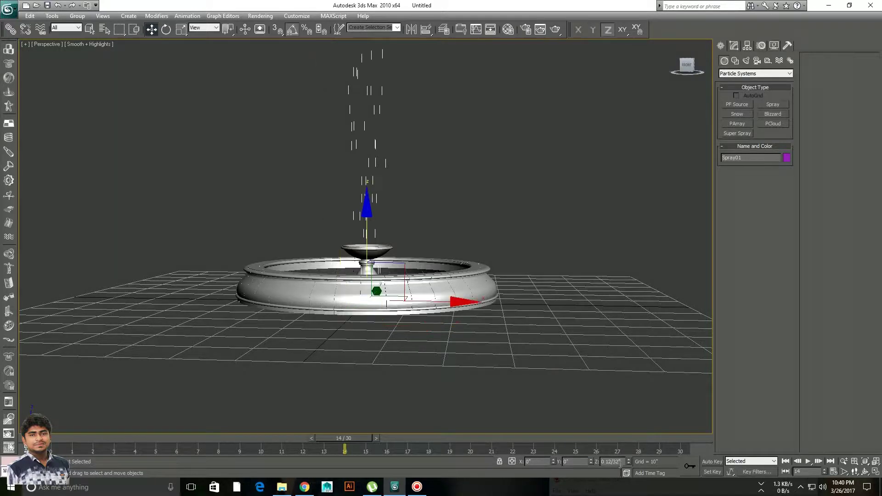
type("0")
key("Return")
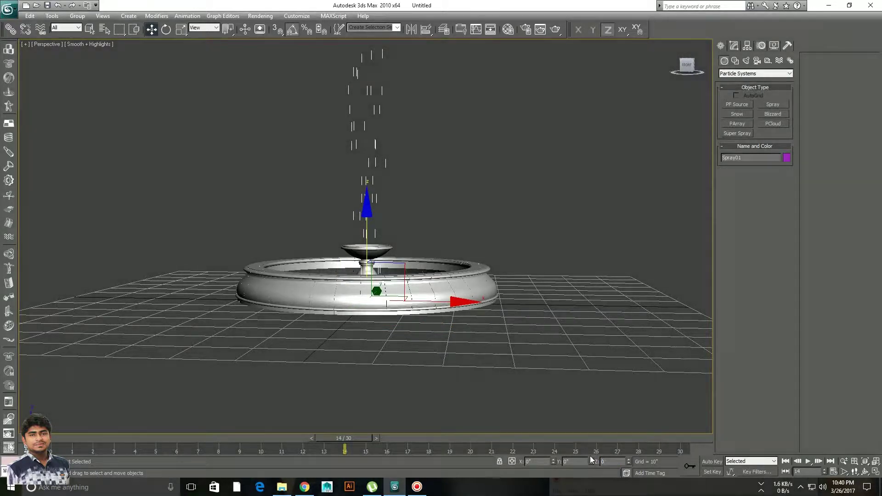
- Raise the Spray emitter along Z to sit just above the top bowl
scroll(516, 304, "up", 2)
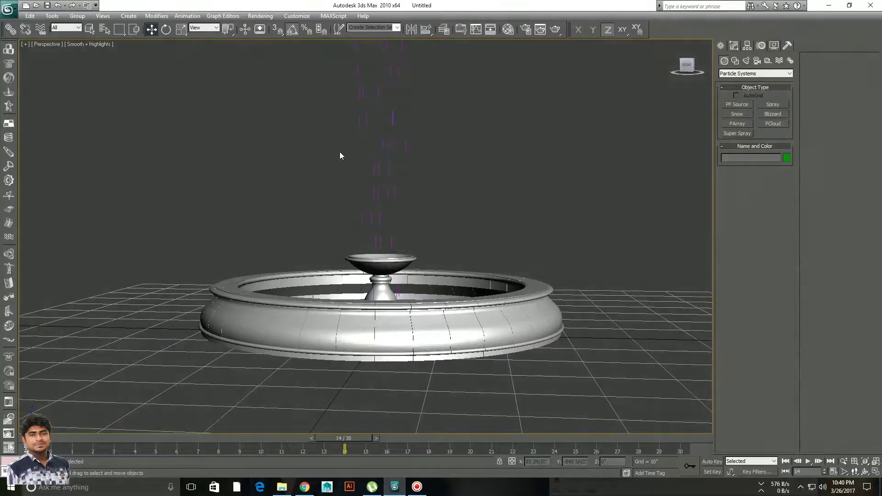
middle_click_drag(454, 192, 366, 226, "alt")
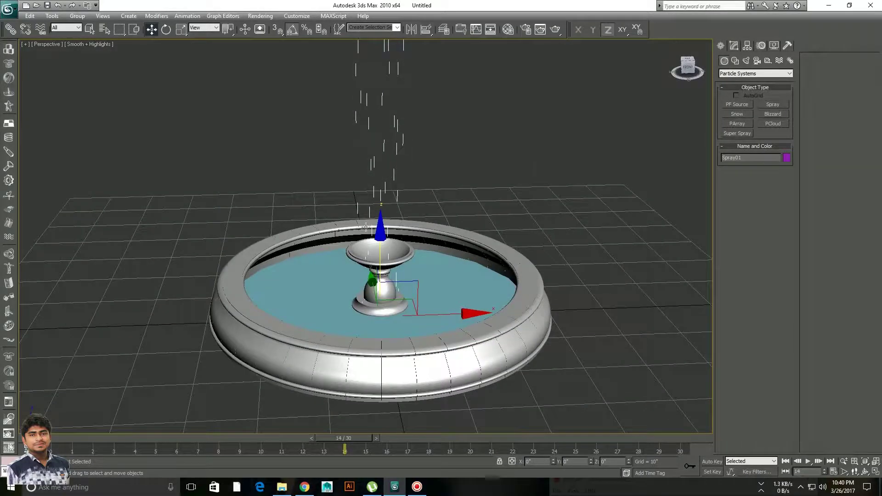
left_click_drag(380, 229, 384, 165)
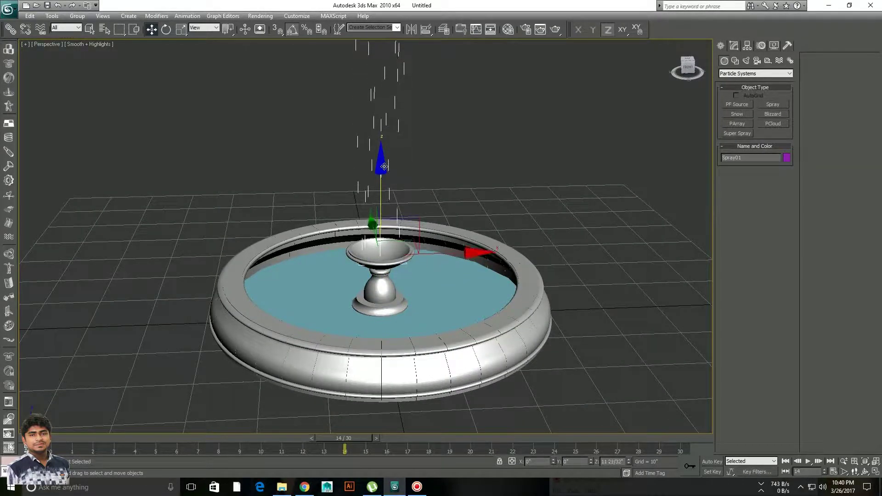
left_click(547, 156)
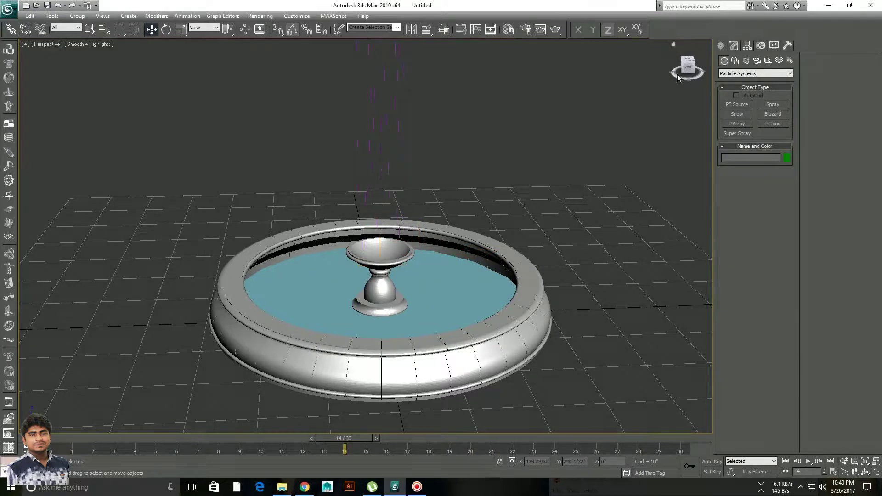
mouse_move(548, 155)
middle_mouse_down("alt")
mouse_move(547, 91)
mouse_move(565, 233)
middle_mouse_up("alt")
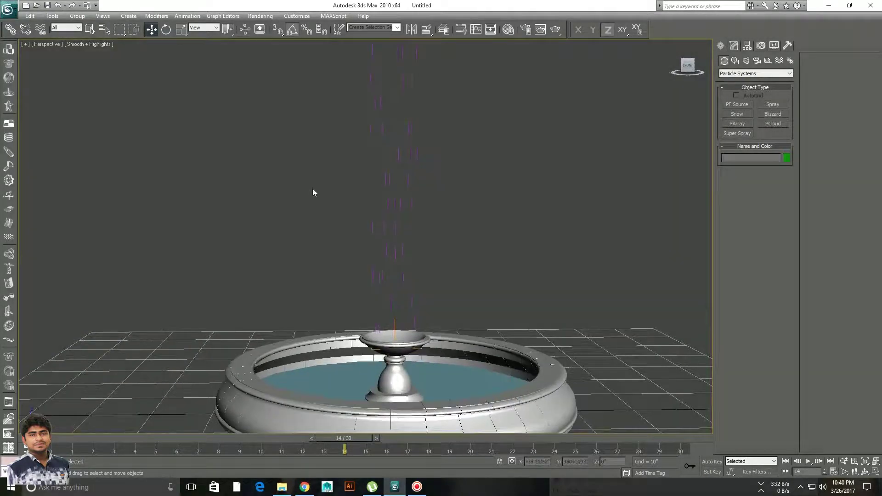
left_click(396, 202)
scroll(501, 209, "down", 4)
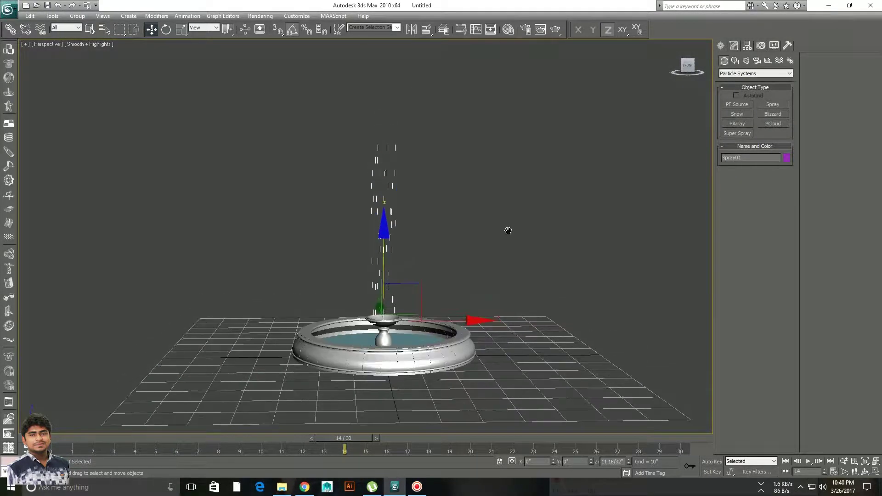
- Set Spray viewport count to 1000 and render count to 10000, then preview the animation
left_click(734, 46)
left_click_drag(787, 226, 778, 69)
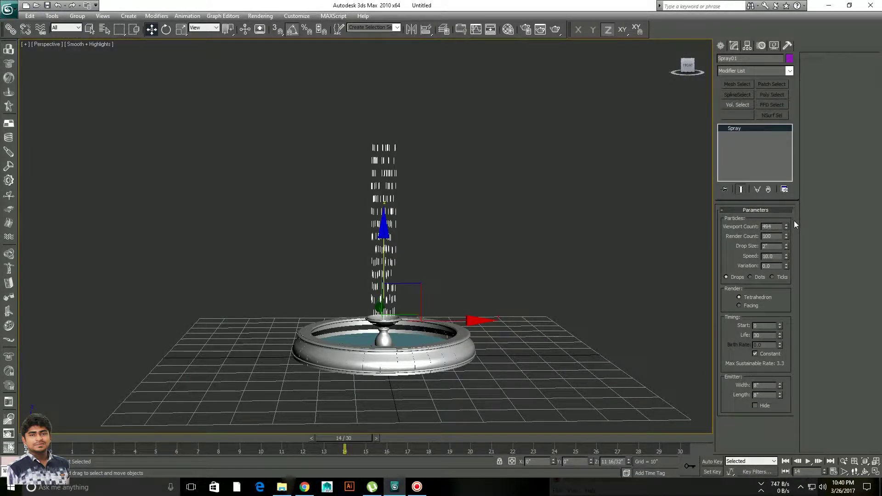
left_click_drag(786, 246, 777, 252)
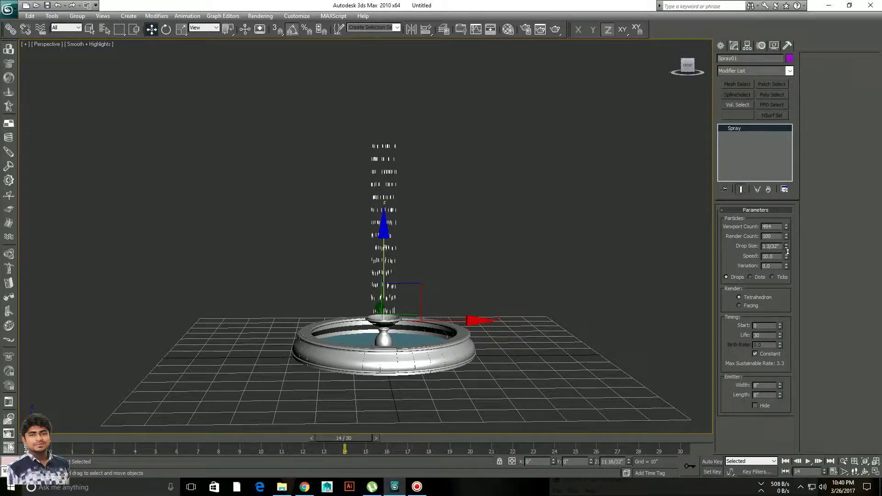
left_click_drag(785, 238, 789, 235)
left_click_drag(786, 228, 781, 225)
type("0000")
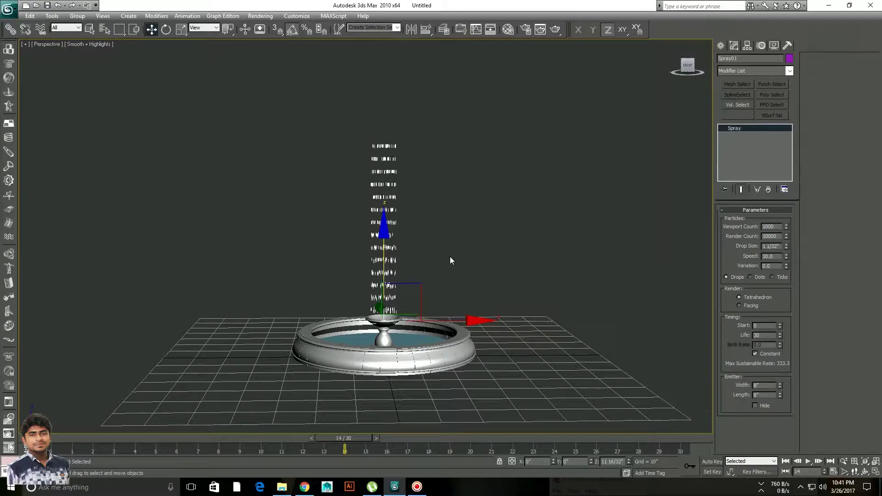
scroll(450, 256, "up", 3)
middle_click_drag(457, 250, 454, 237)
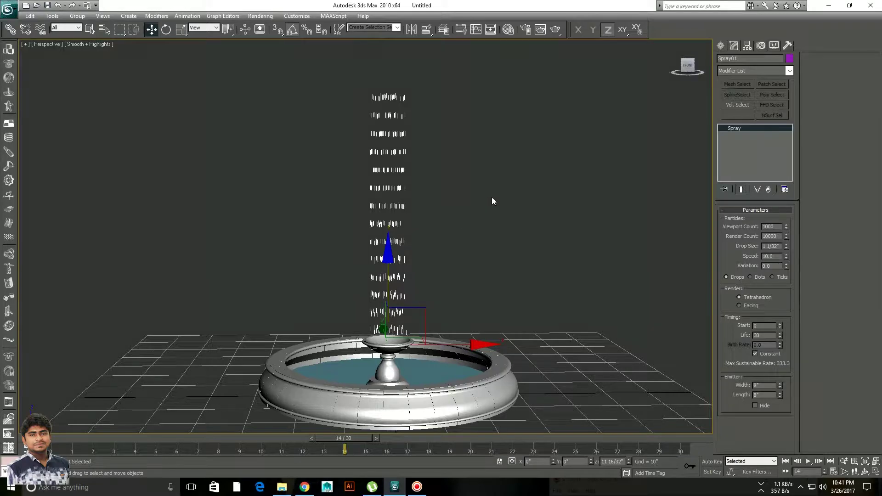
left_click(808, 461)
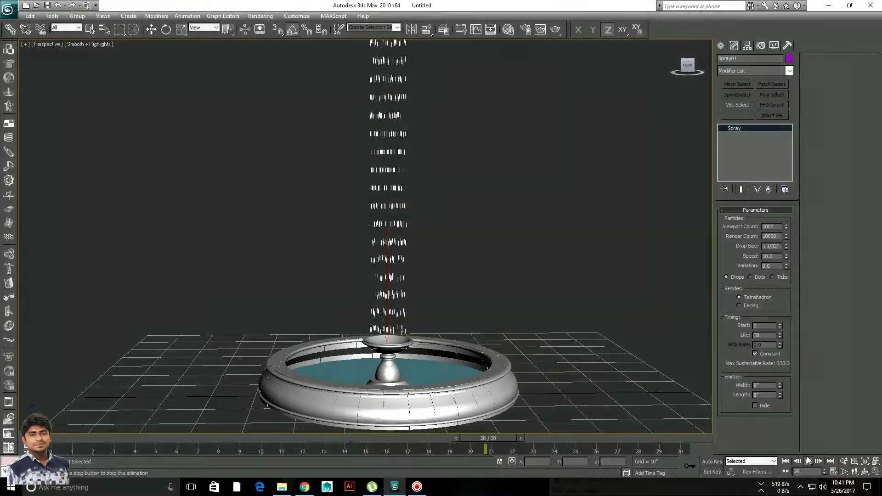
- Stop playback, then set spray speed to 9.24 and variation to about 2.89
scroll(481, 299, "down", 3)
scroll(476, 255, "down", 4)
middle_click_drag(476, 255, 470, 277)
scroll(470, 277, "up", 2)
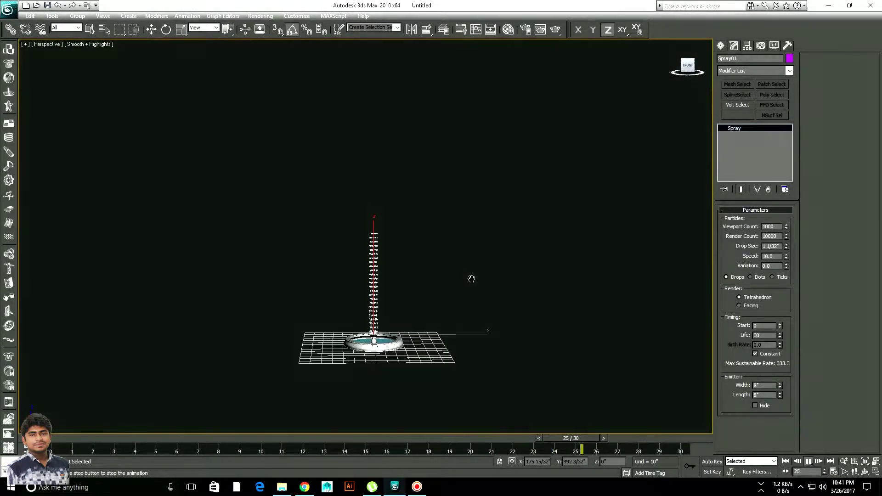
left_click(151, 29)
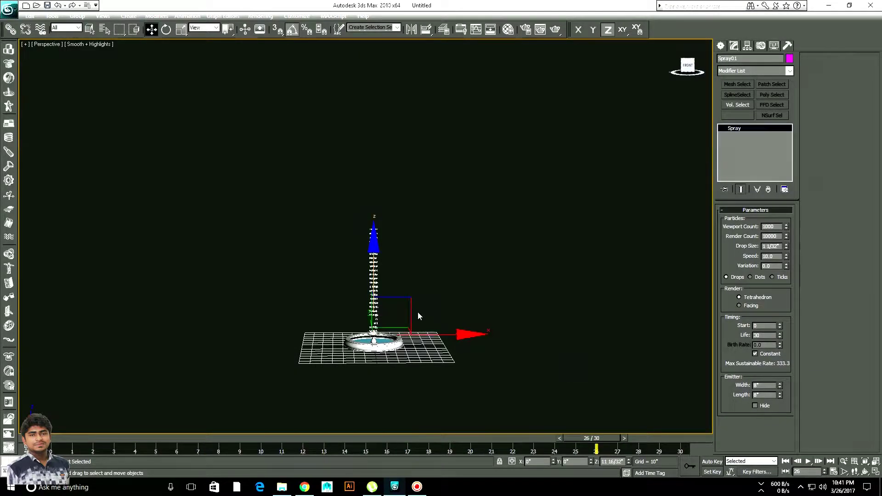
scroll(469, 275, "up", 3)
scroll(600, 252, "up", 2)
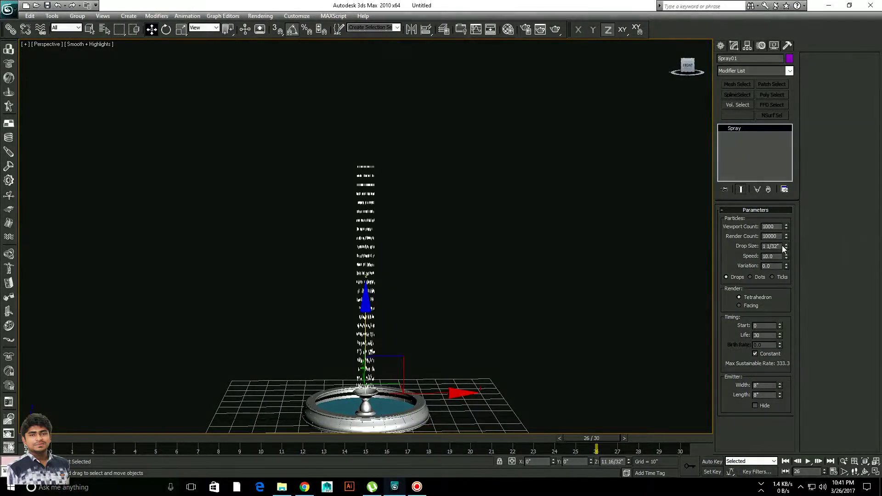
mouse_move(787, 257)
left_mouse_down()
mouse_move(776, 296)
mouse_move(794, 112)
left_mouse_up()
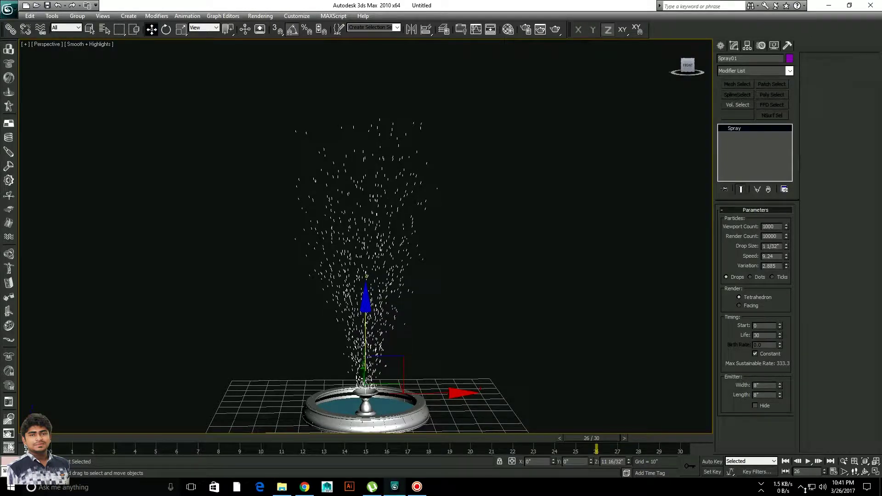
- After previewing, set the spray particle Life to 100 and Start to -100
scroll(577, 338, "down", 2)
scroll(561, 310, "up", 2)
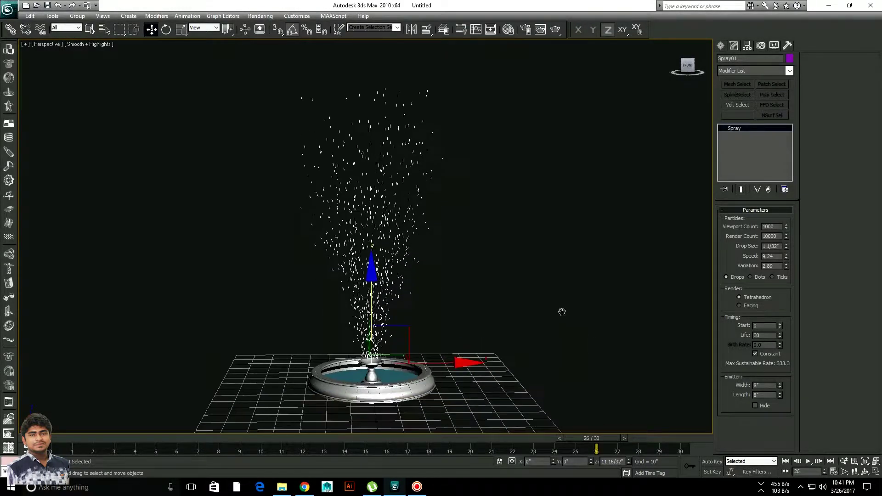
key("slash")
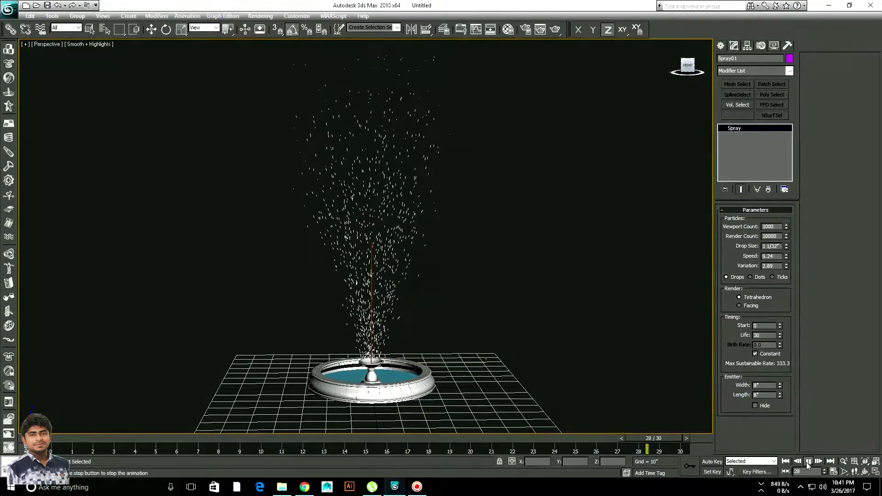
left_click(808, 462)
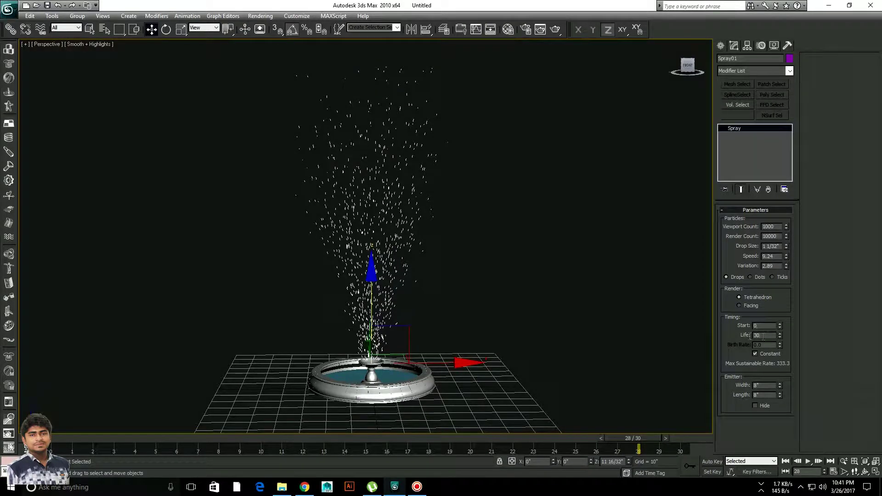
type("100")
left_click(759, 326)
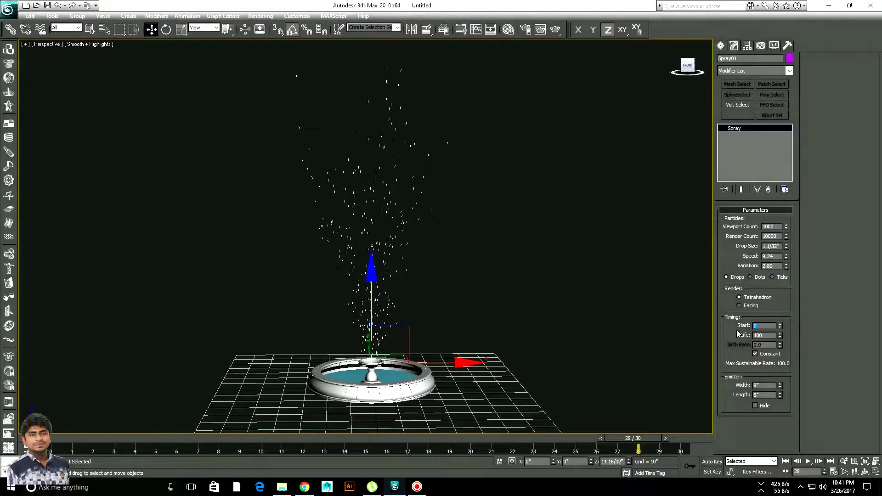
left_click_drag(761, 326, 738, 334)
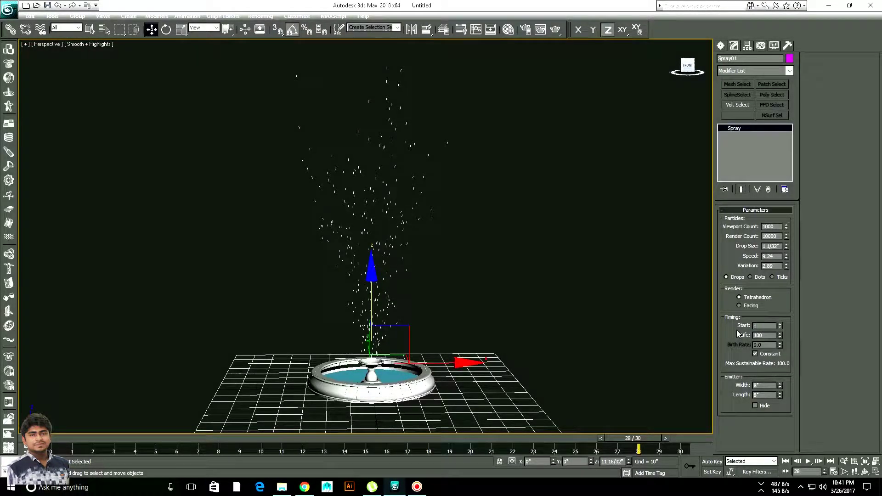
left_click(770, 334)
- Zoom out, reselect Spray01, and zoom back in on the fountain's plume
scroll(595, 369, "down", 3)
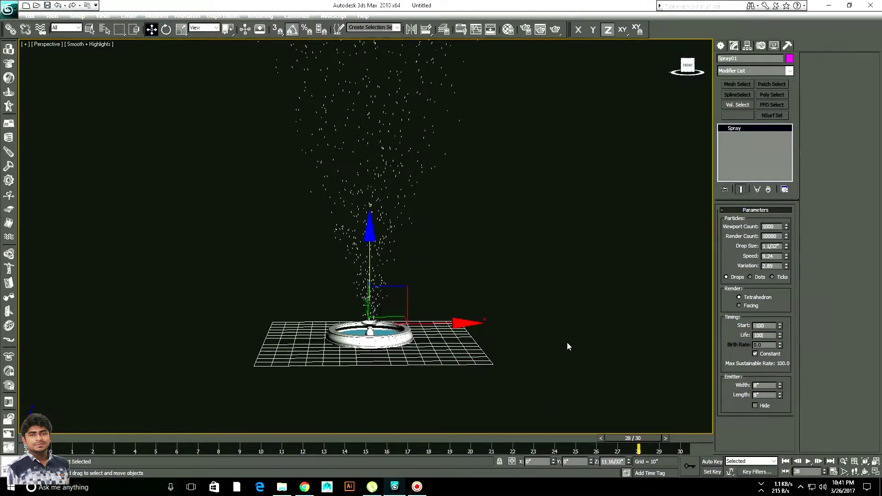
scroll(512, 325, "down", 1)
scroll(509, 304, "down", 2)
scroll(519, 384, "down", 4)
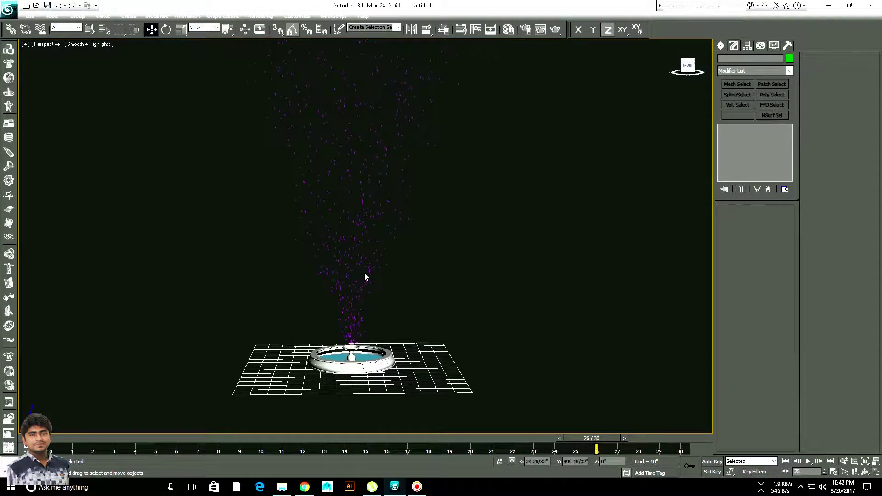
left_click(364, 273)
scroll(460, 277, "up", 1)
scroll(487, 284, "up", 1)
scroll(499, 266, "up", 1)
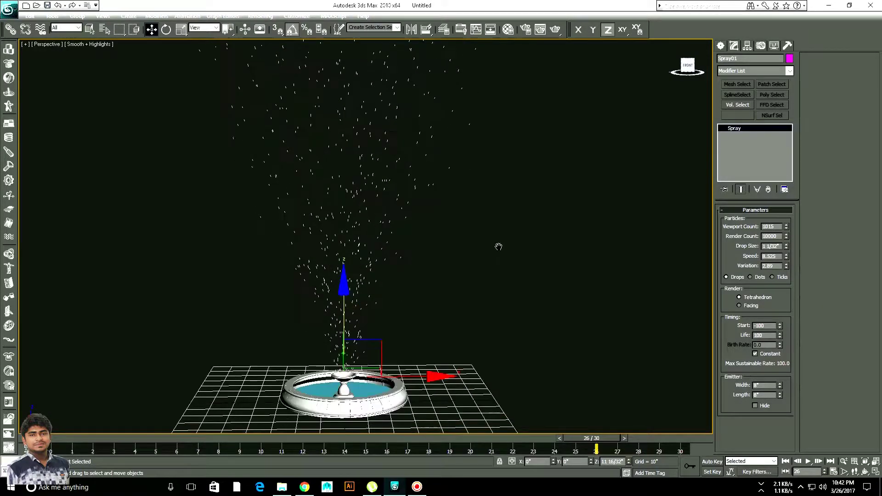
scroll(498, 247, "up", 1)
- Create a Gravity force from Space Warps > Forces beside the fountain
left_click(774, 46)
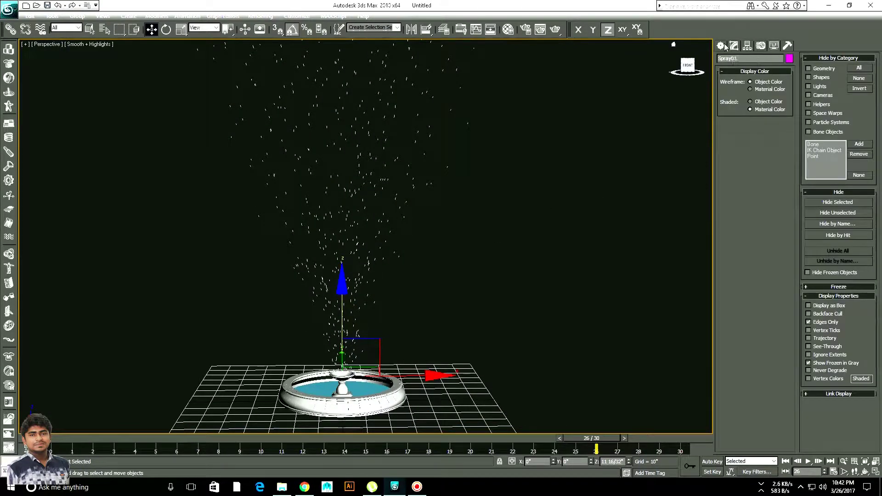
left_click(725, 46)
left_click(779, 61)
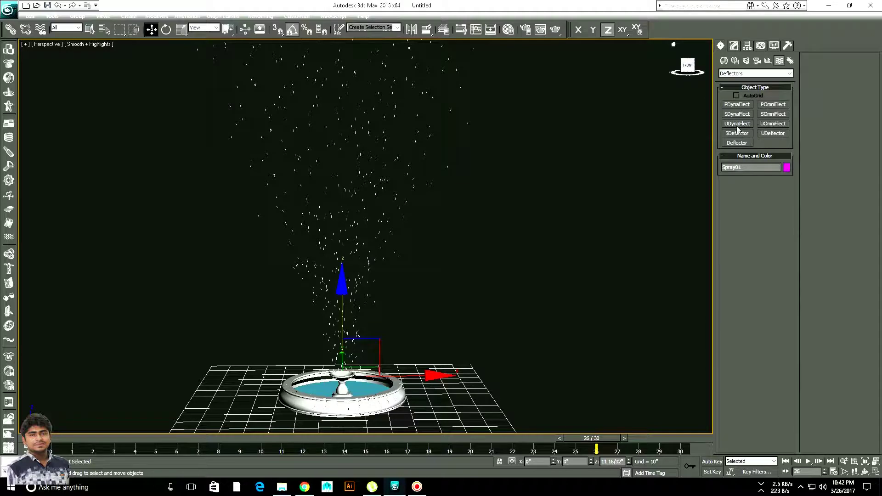
left_click(762, 75)
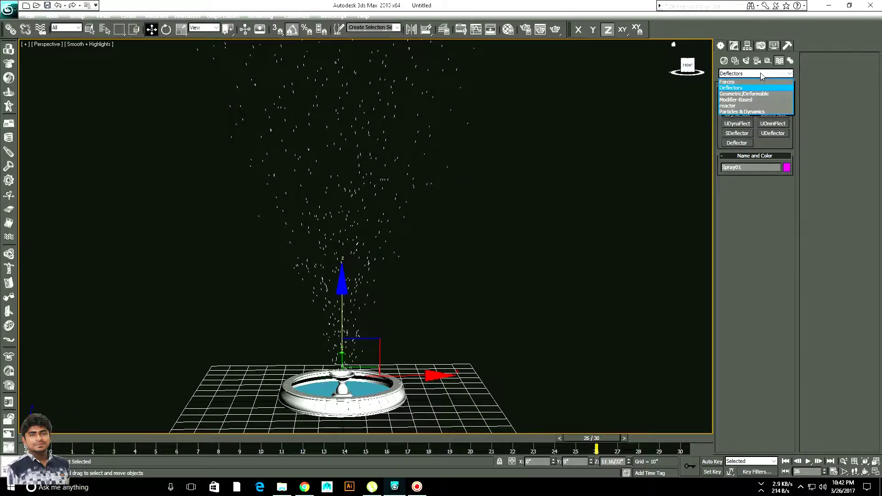
left_click(726, 81)
left_click(737, 133)
middle_click_drag(476, 376, 466, 338)
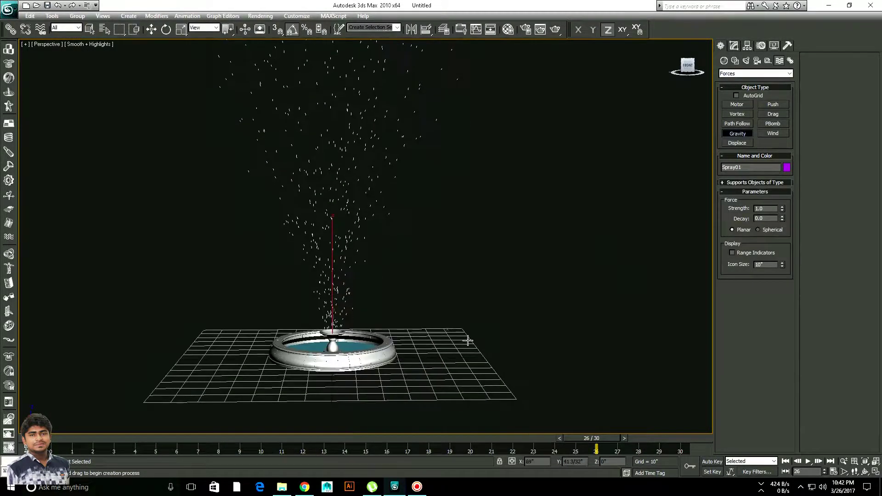
left_click_drag(438, 362, 423, 360)
- Bind Spray01 to Gravity01, preview the falling drops, and return to the spray's parameters
left_click(40, 29)
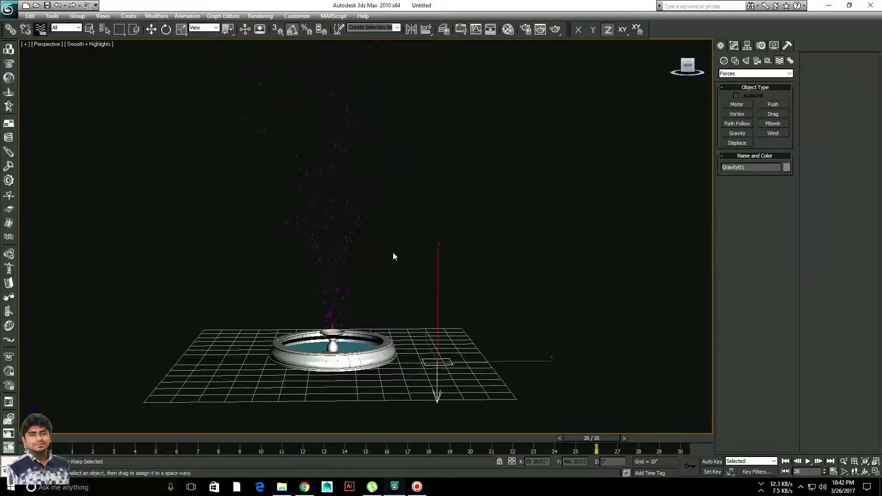
mouse_move(336, 328)
left_mouse_down()
mouse_move(409, 302)
mouse_move(434, 362)
left_mouse_up()
middle_click_drag(488, 361, 553, 321, "alt")
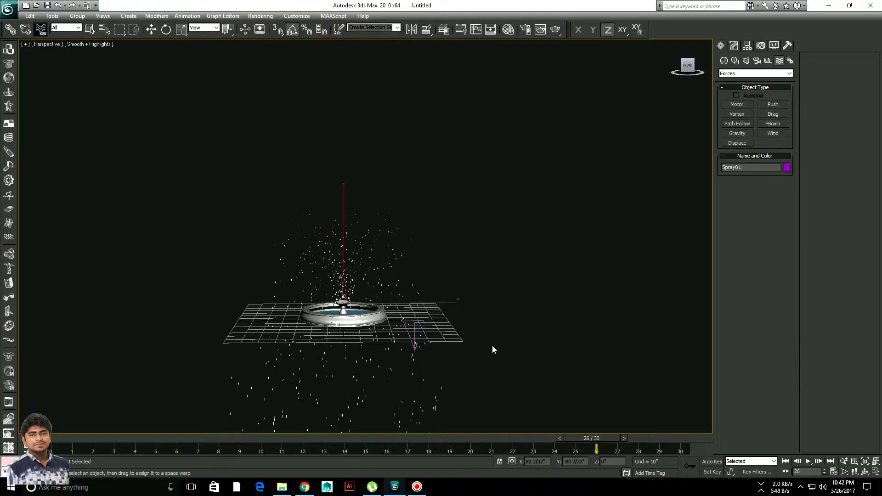
left_click(808, 461)
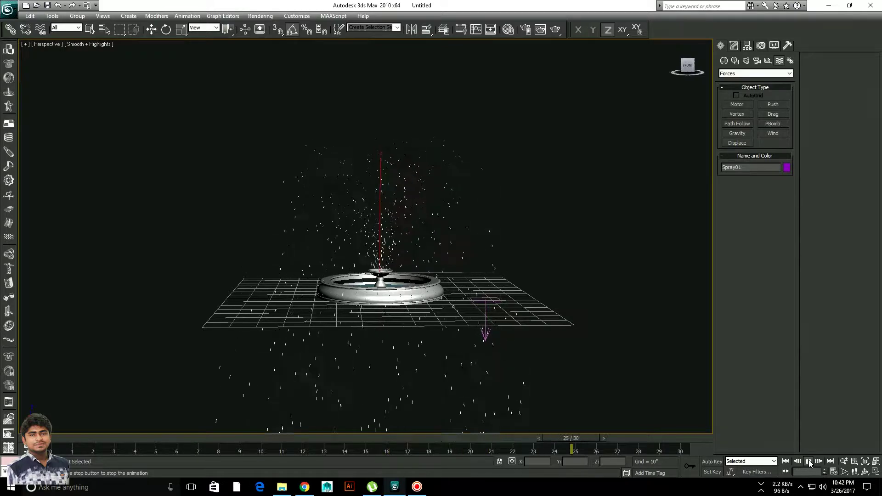
left_click(808, 461)
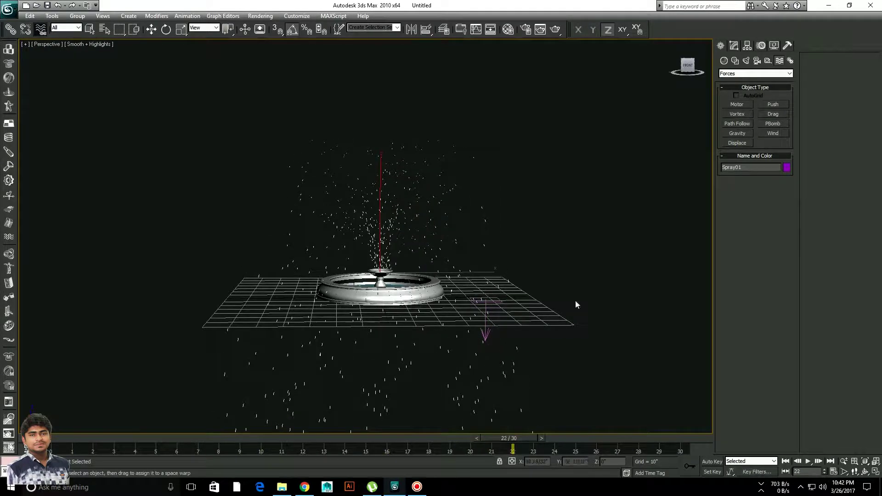
left_click(41, 29)
left_click(152, 30)
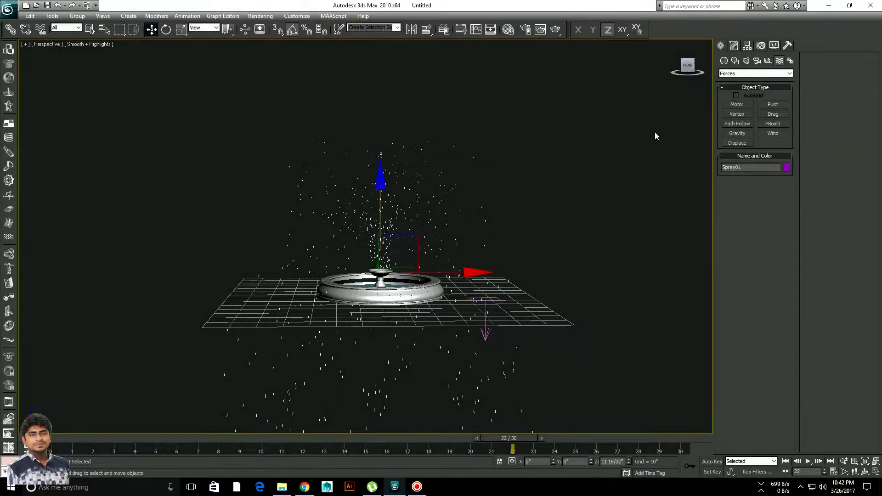
left_click(732, 46)
left_click(738, 136)
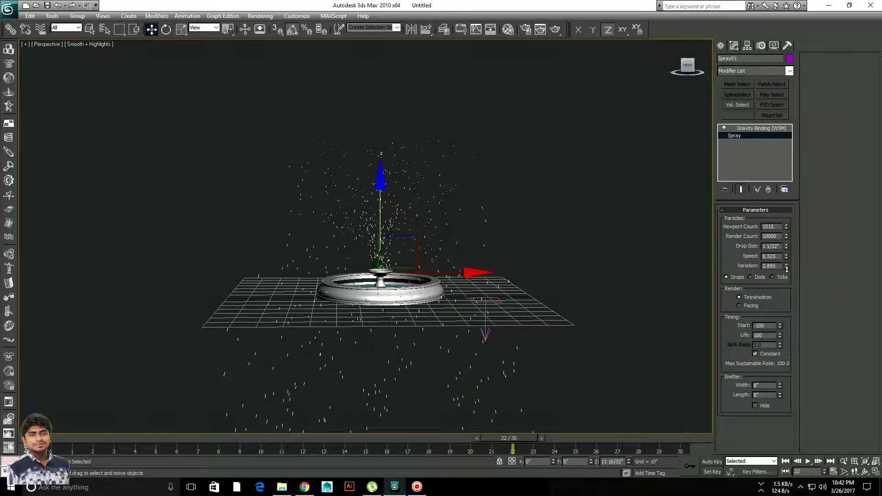
- Reduce the spray's variation to 0.87 and preview the animation
double_click(771, 256)
left_click_drag(787, 289, 787, 303)
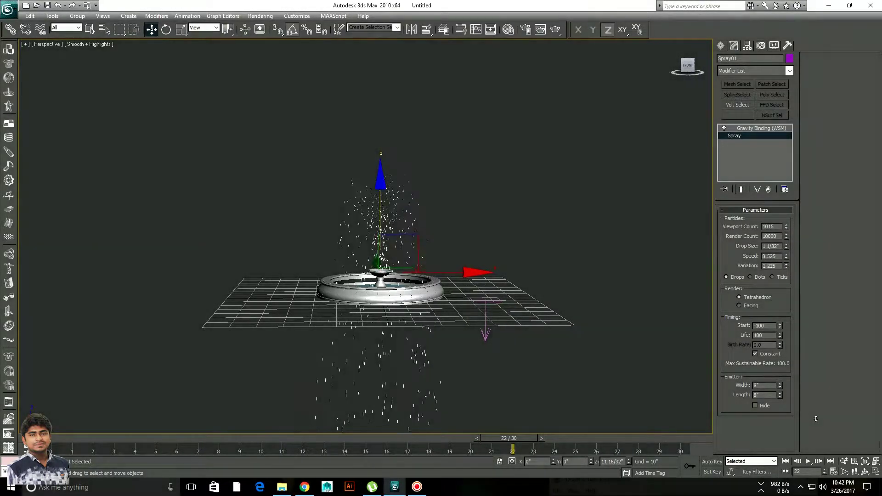
scroll(522, 262, "up", 2)
scroll(522, 258, "up", 3)
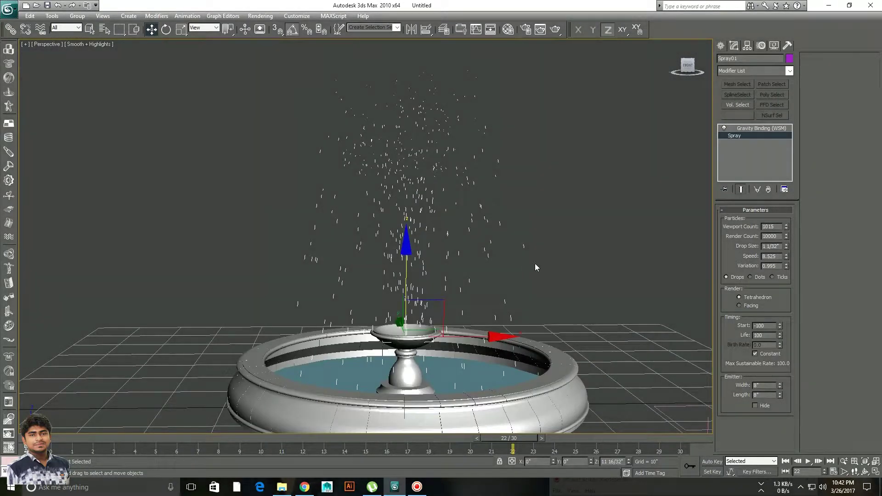
scroll(535, 263, "up", 2)
left_click_drag(787, 268, 778, 148)
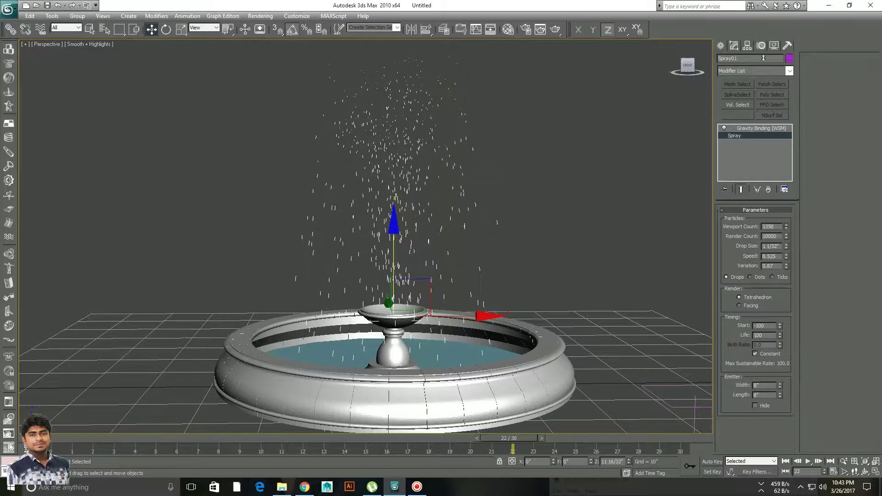
left_click(808, 461)
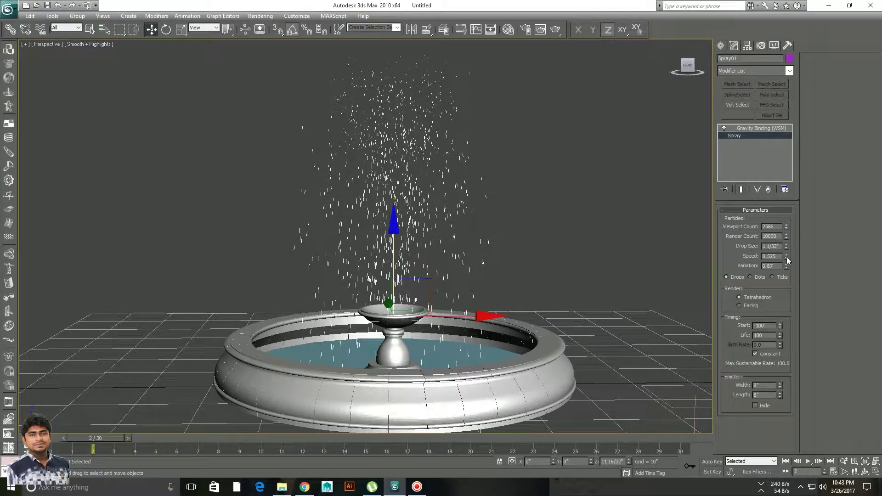
- Lower the spray speed to 7.875, then 7.44, previewing the drops each time
left_click_drag(786, 258, 799, 315)
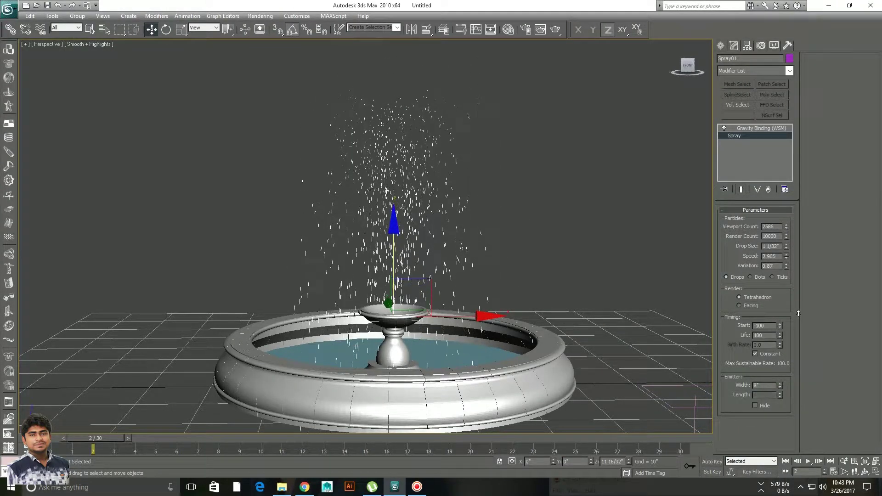
left_click(808, 460)
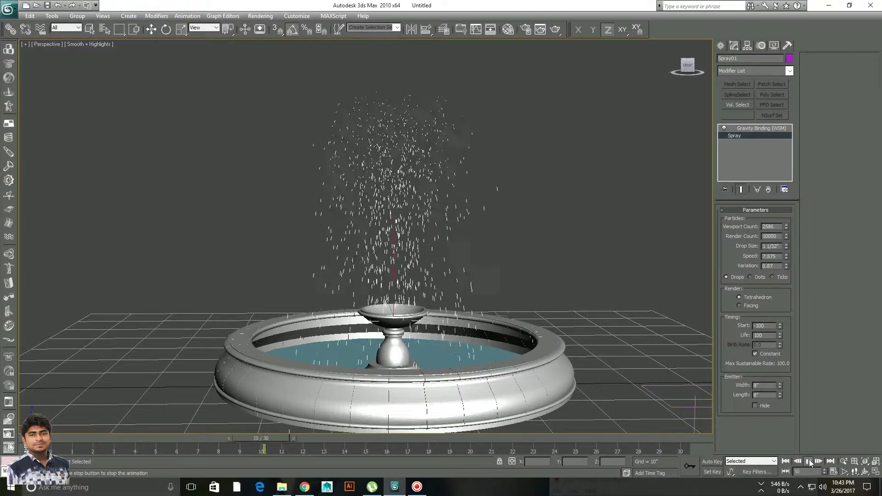
left_click(809, 461)
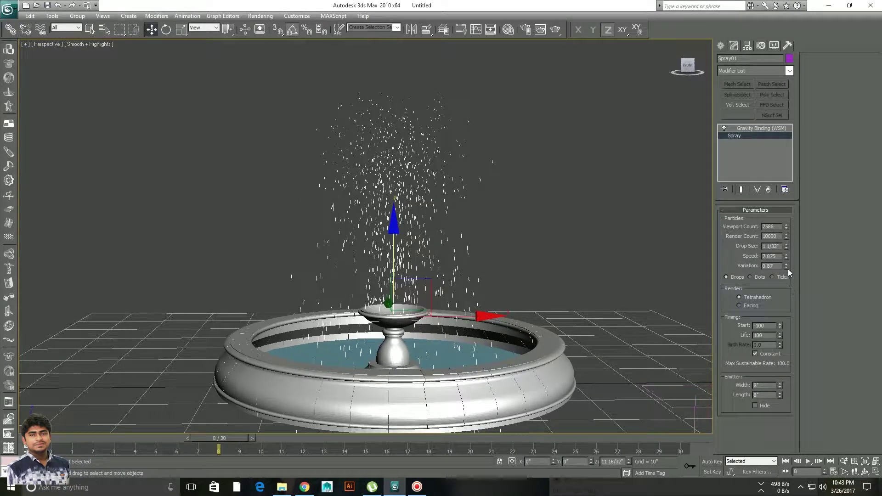
left_click_drag(786, 256, 799, 294)
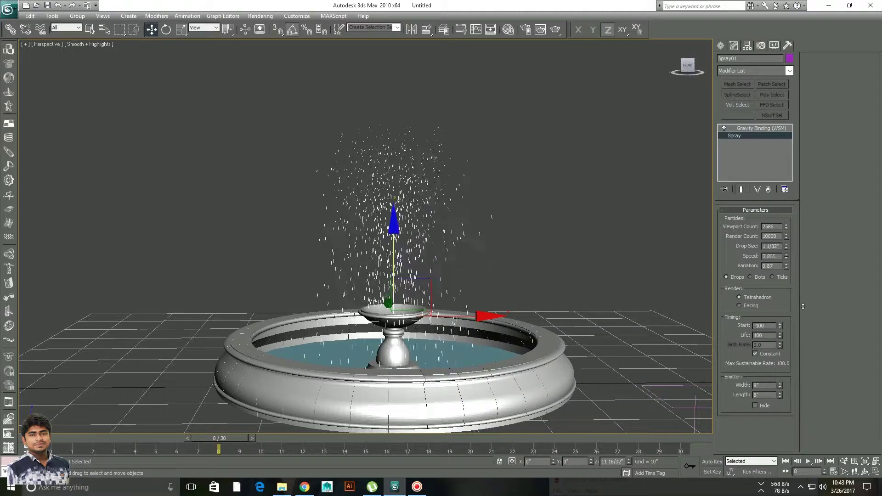
left_click(809, 461)
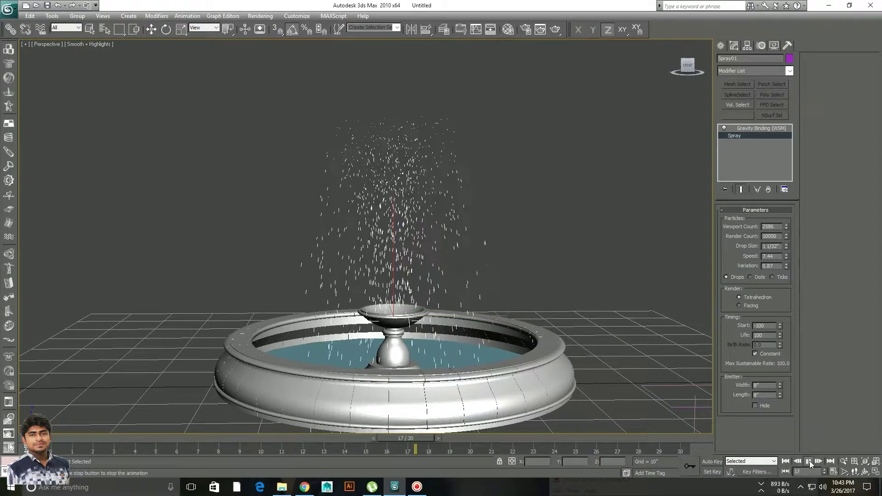
scroll(624, 342, "down", 3)
middle_click_drag(624, 342, 572, 343, "alt")
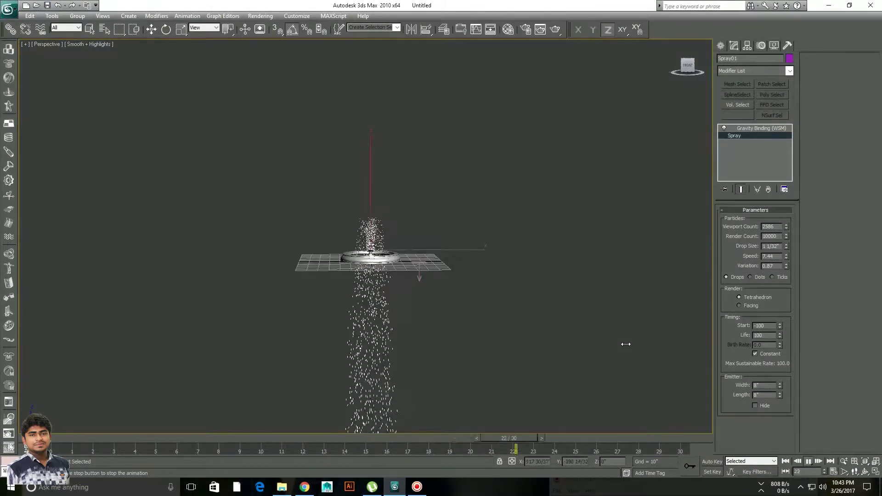
scroll(572, 343, "up", 3)
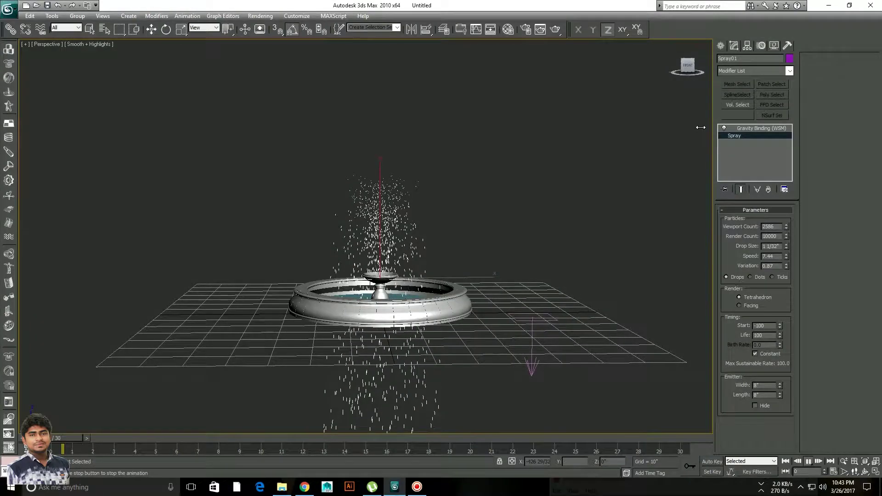
key("/")
- Orbit higher, reselect Spray01, and return to the Create panel
left_click(660, 79)
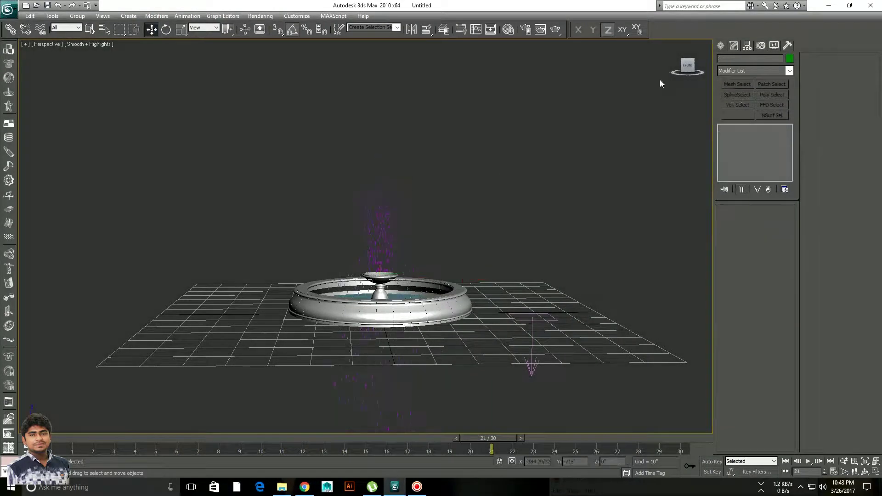
middle_click_drag(690, 84, 689, 110, "alt")
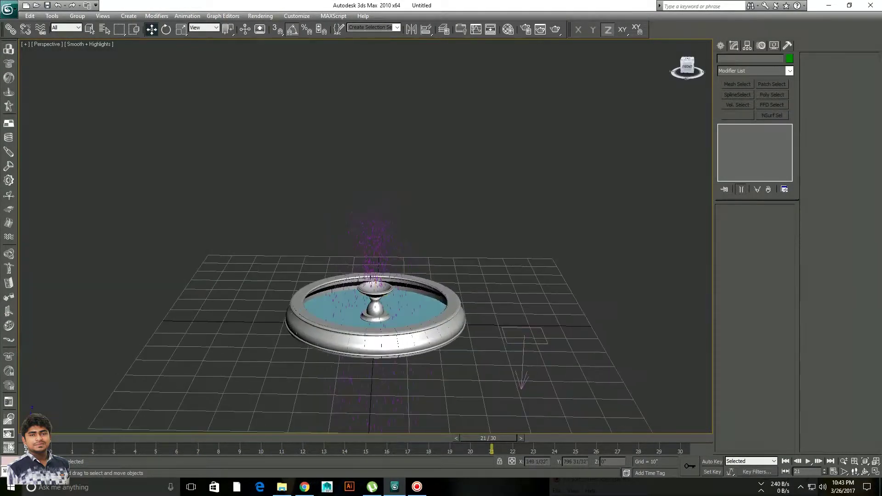
left_click(388, 234)
left_click(722, 45)
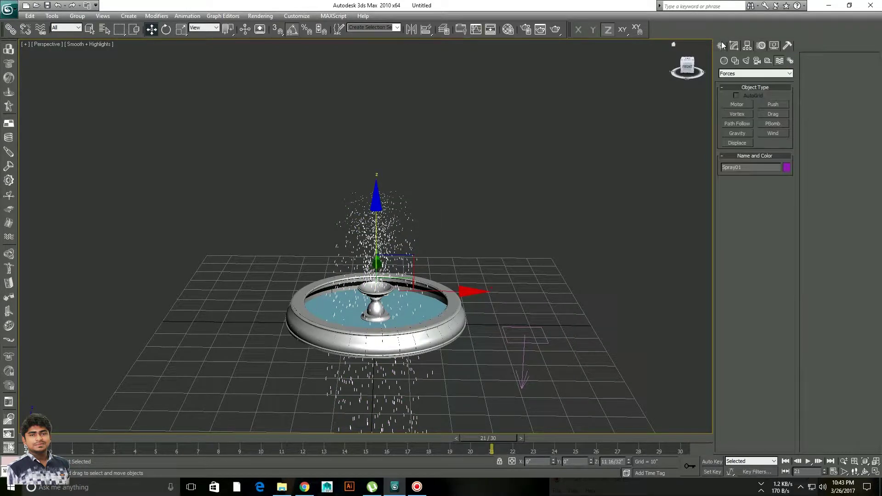
- Create a Deflector plane covering the fountain basin in the Top view
left_click(763, 73)
left_click(735, 89)
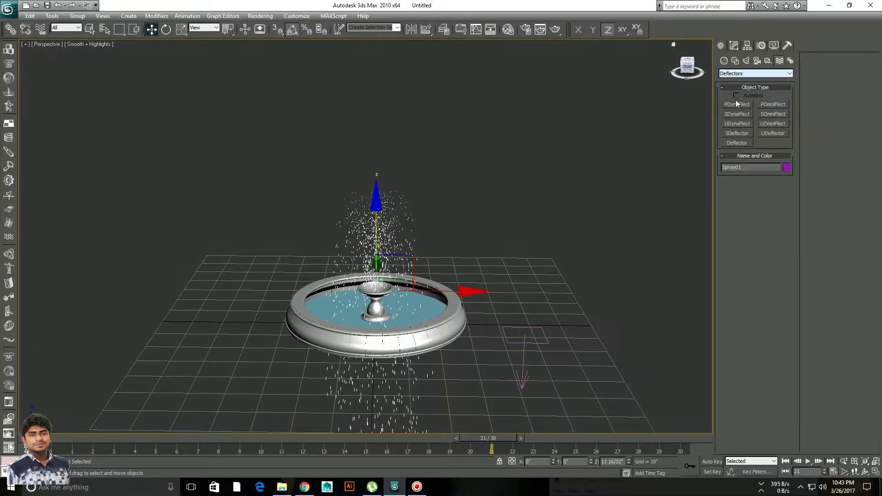
left_click(740, 143)
left_click(687, 62)
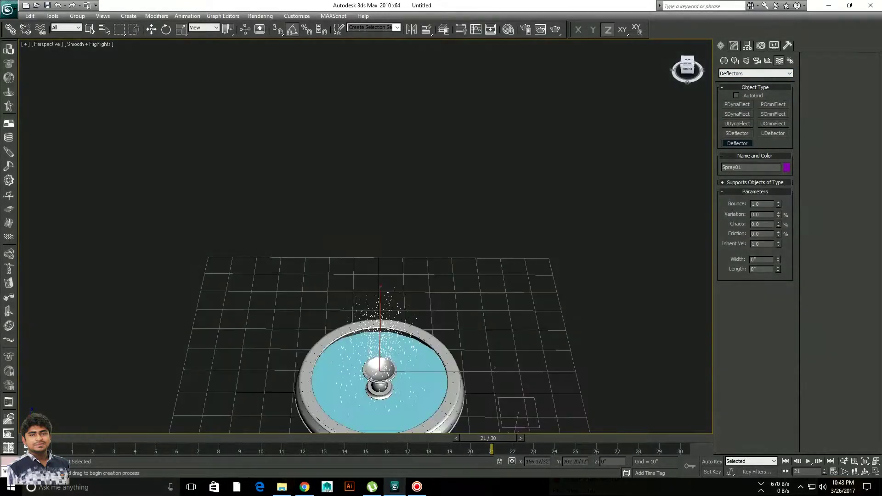
middle_click_drag(450, 157, 452, 268)
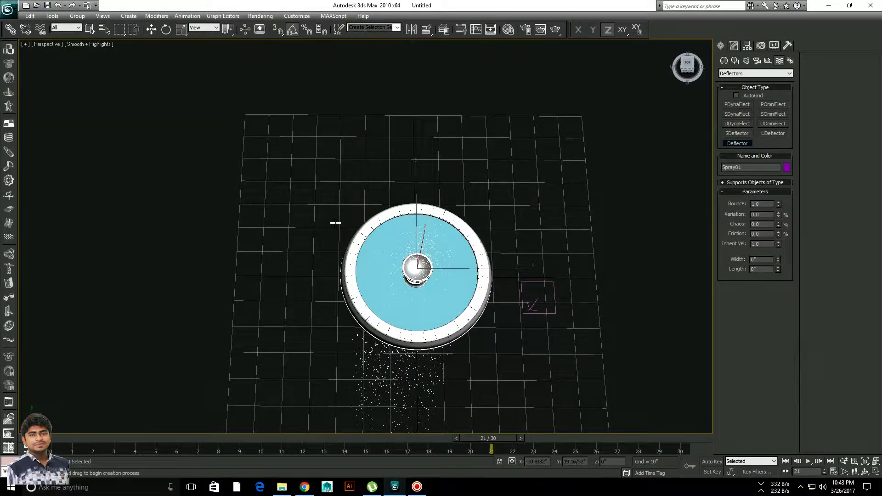
left_click_drag(329, 198, 503, 367)
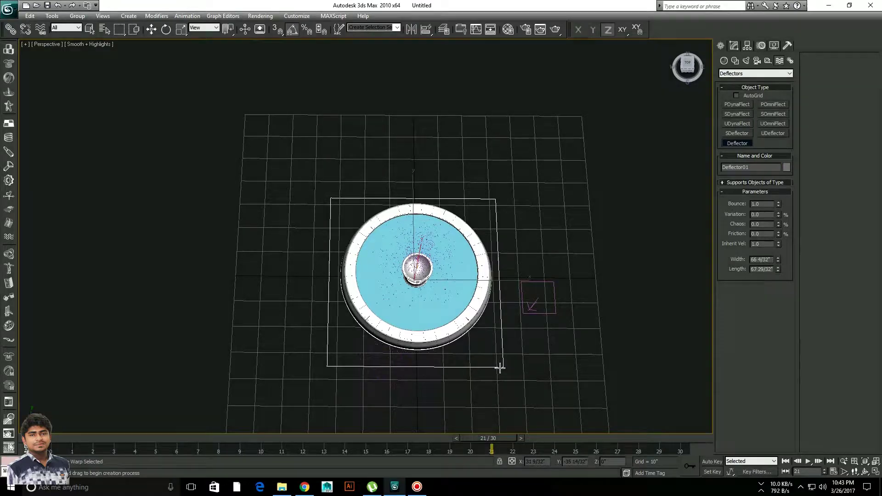
- Bind Spray01 to Deflector01 with Bind to Space Warp
left_click(40, 29)
left_click(676, 54)
scroll(560, 159, "up", 3)
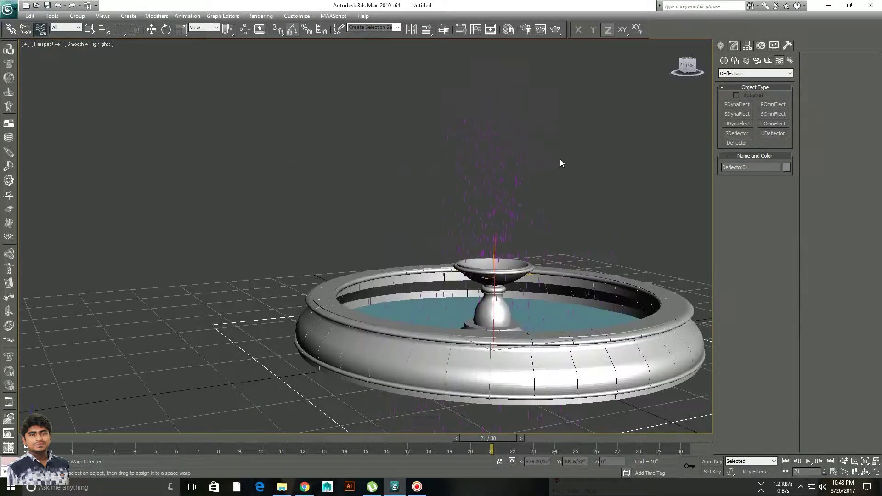
mouse_move(561, 159)
middle_mouse_down()
mouse_move(492, 164)
mouse_move(570, 234)
middle_mouse_up()
scroll(403, 180, "up", 2)
left_click_drag(403, 184, 135, 368)
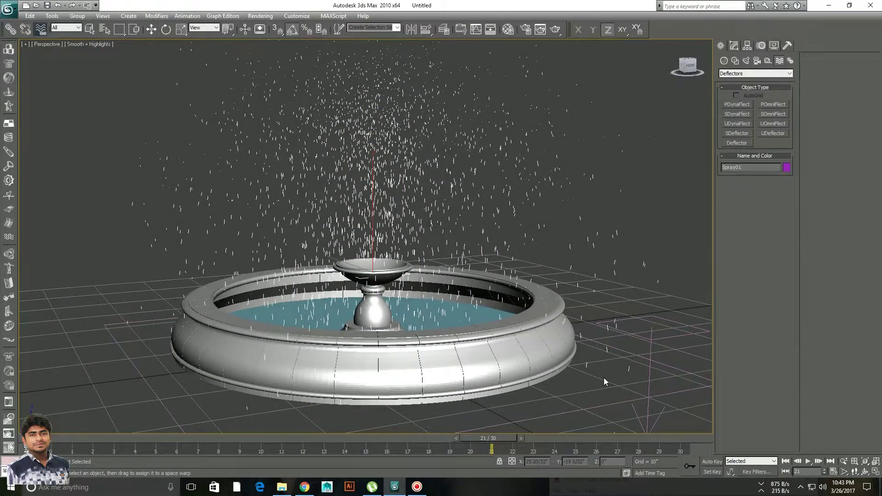
scroll(592, 349, "down", 5)
scroll(583, 331, "up", 1)
scroll(581, 345, "up", 1)
- Play the animation to check the drops colliding, then select the deflector plane
left_click(807, 461)
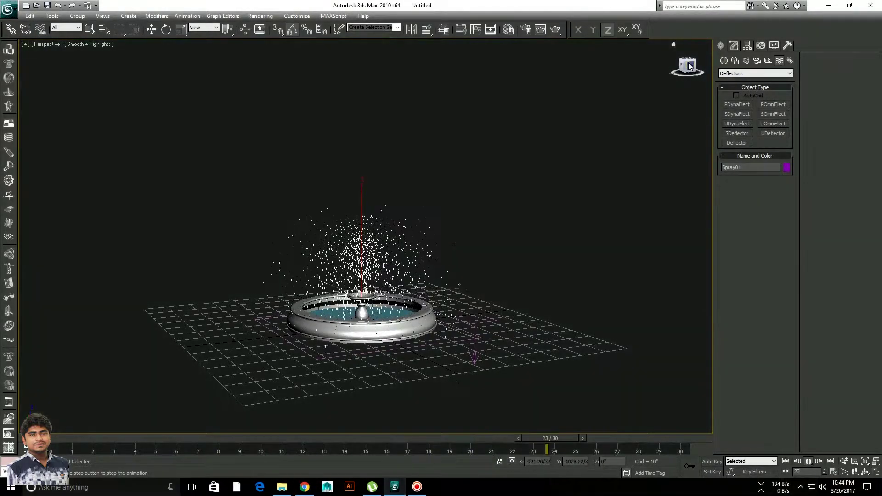
left_click(680, 62)
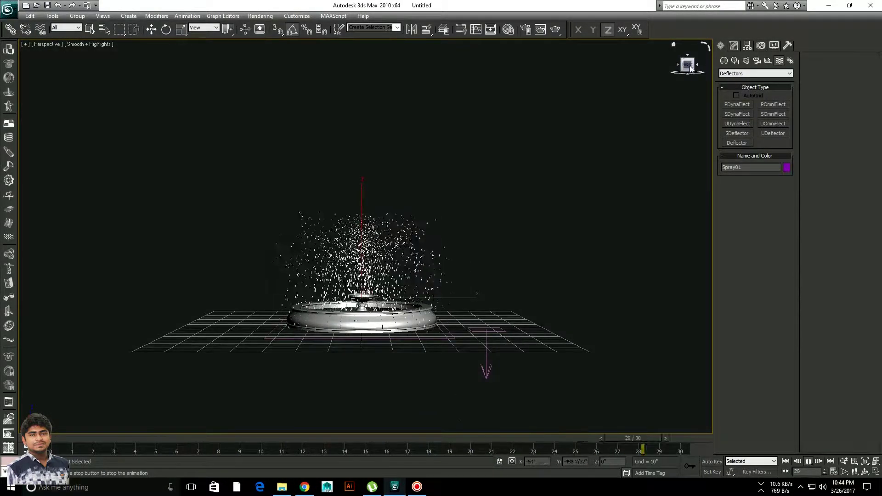
left_click(673, 44)
left_click(808, 461)
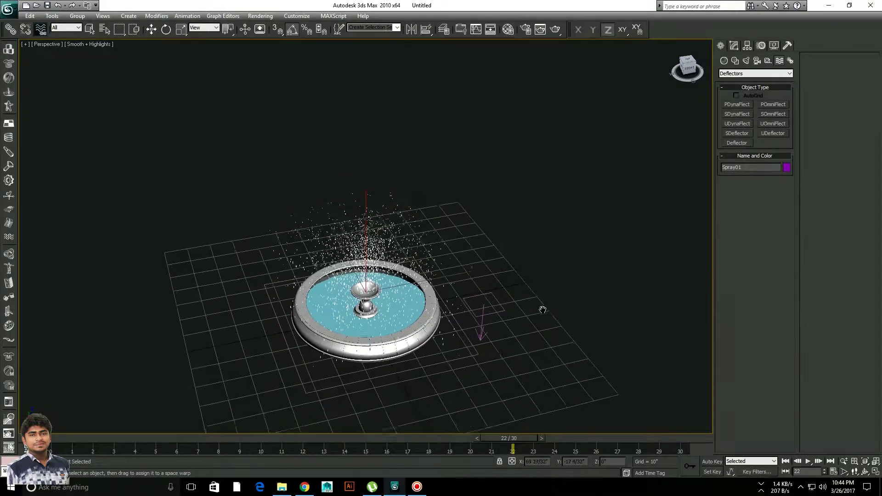
key("w")
left_click(454, 362)
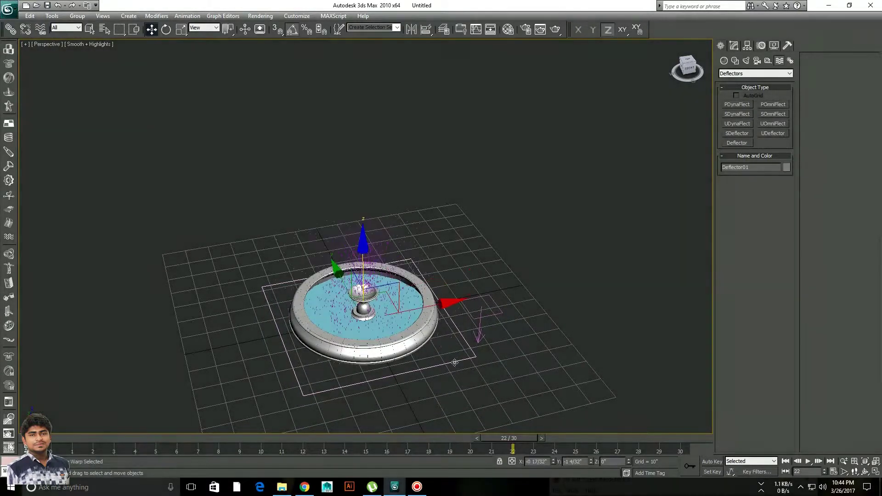
middle_click_drag(506, 214, 503, 186, "alt")
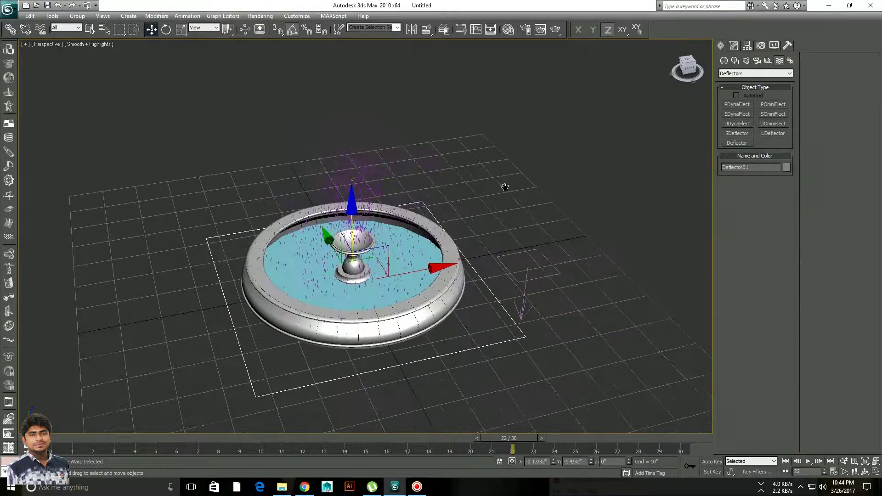
- Lower Deflector01's bounce to 0.42
left_click(735, 46)
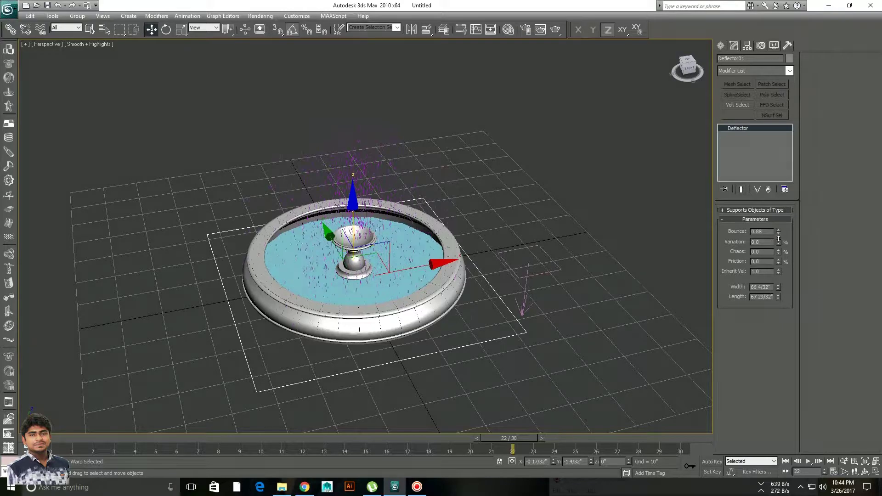
left_click_drag(778, 230, 778, 243)
left_click(692, 73)
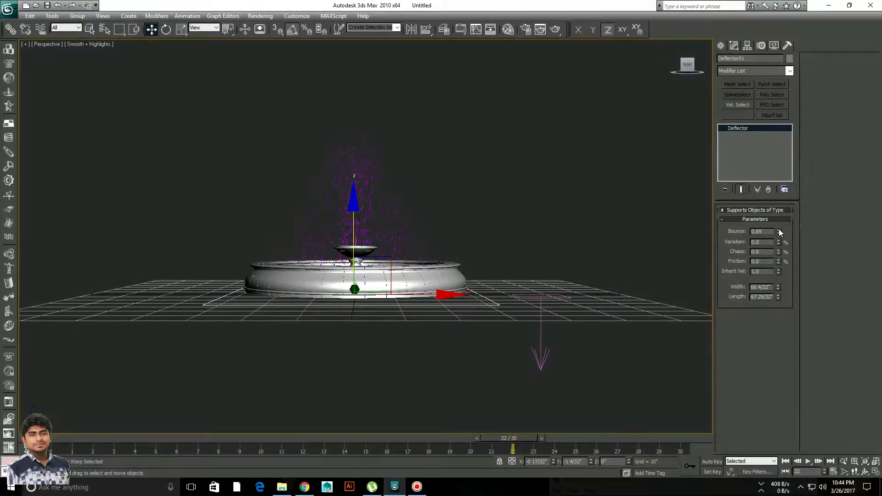
left_click_drag(779, 231, 779, 240)
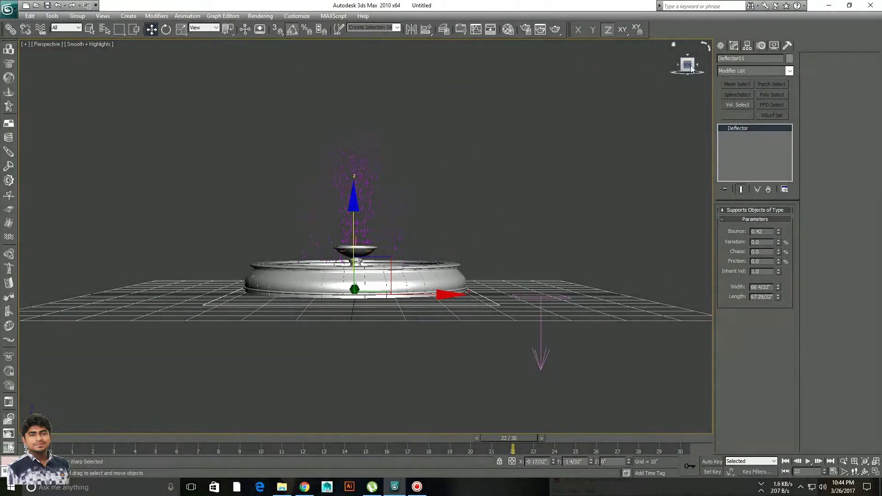
mouse_move(701, 129)
middle_mouse_down("alt")
mouse_move(616, 200)
mouse_move(603, 156)
middle_mouse_up("alt")
scroll(617, 200, "up", 3)
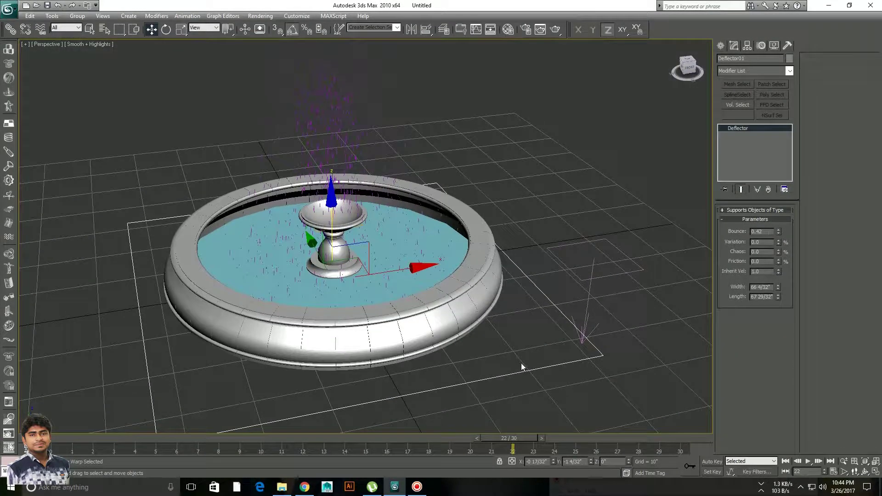
- Preview the spray falling into the basin, stopping at frame 25, and reselect the deflector
left_click(808, 461)
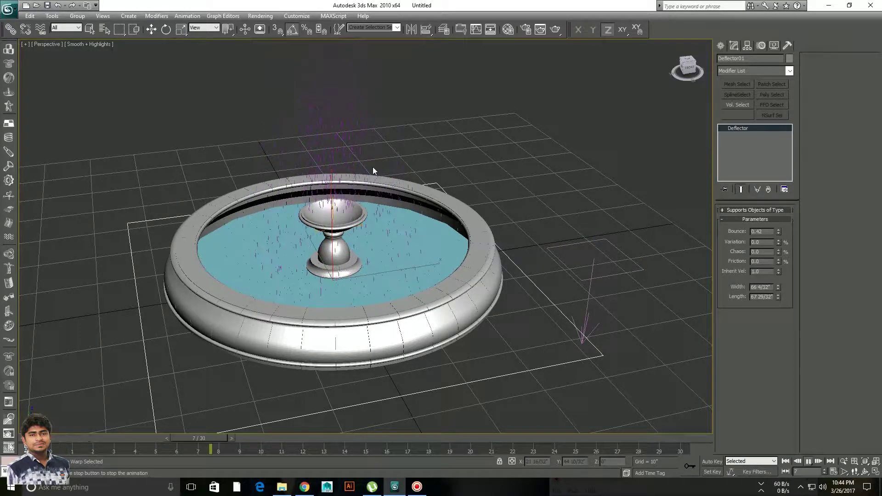
left_click(808, 461)
left_click(355, 139)
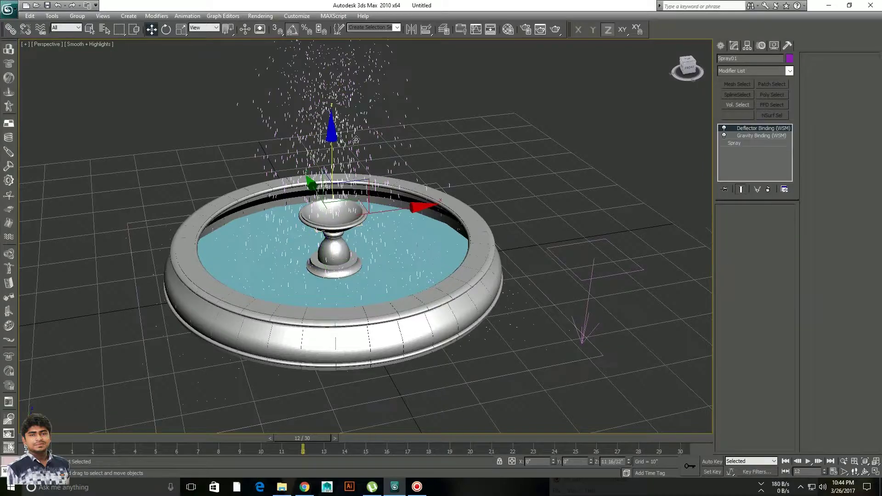
left_click(808, 462)
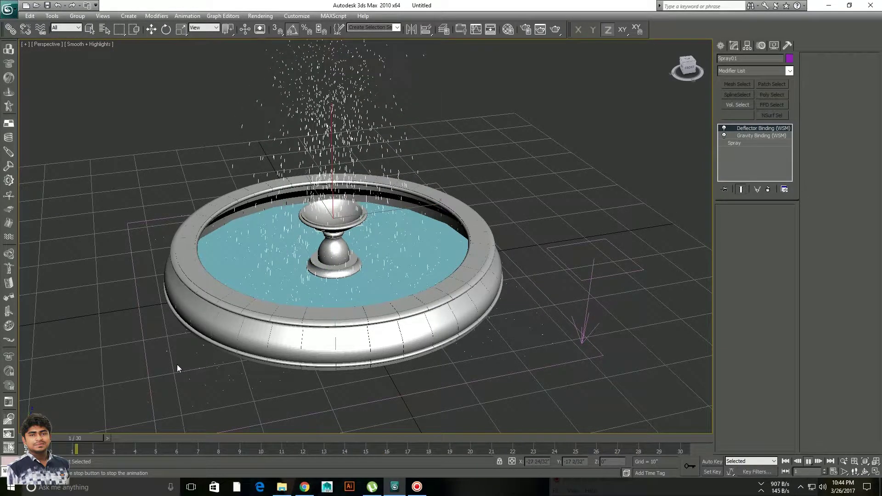
left_click(798, 458)
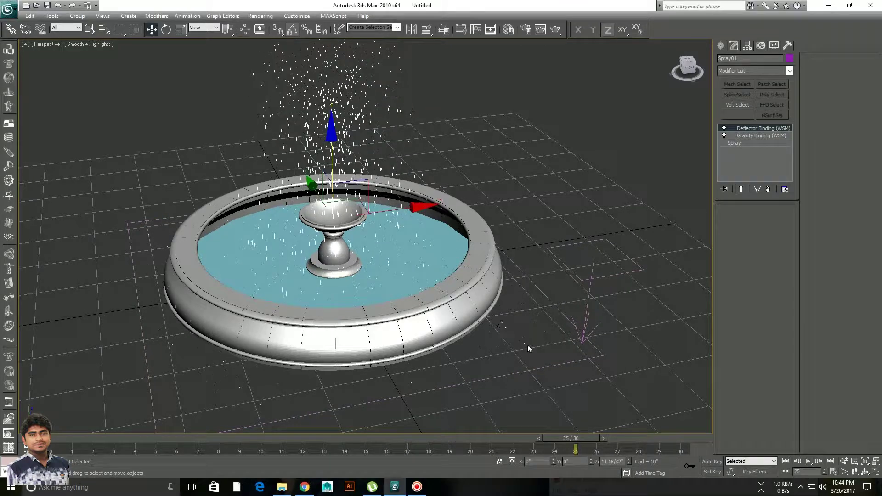
left_click(565, 359)
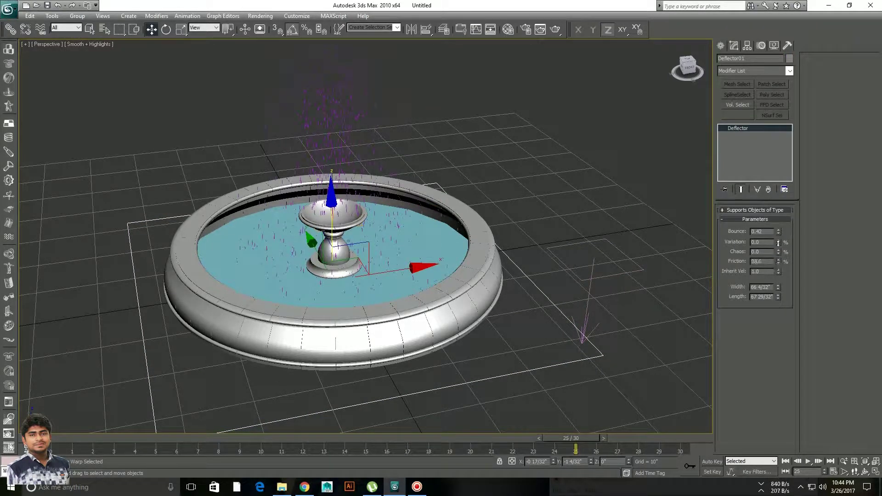
- Replay the spray and watch the drops from low front, side and elevated angles
left_click(809, 461)
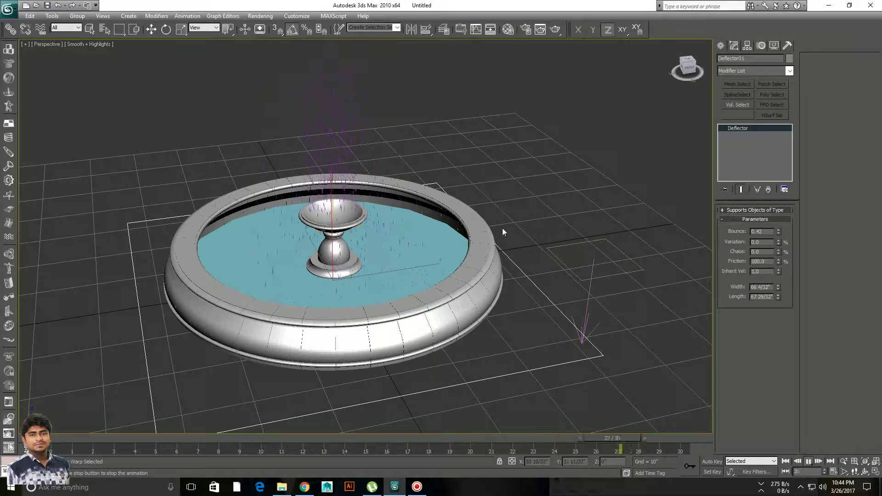
left_click(809, 461)
left_click(360, 164)
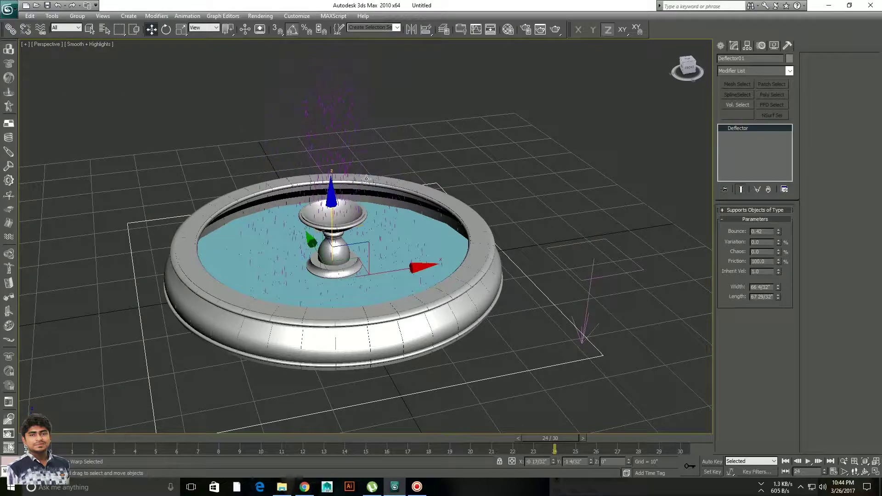
left_click(807, 463)
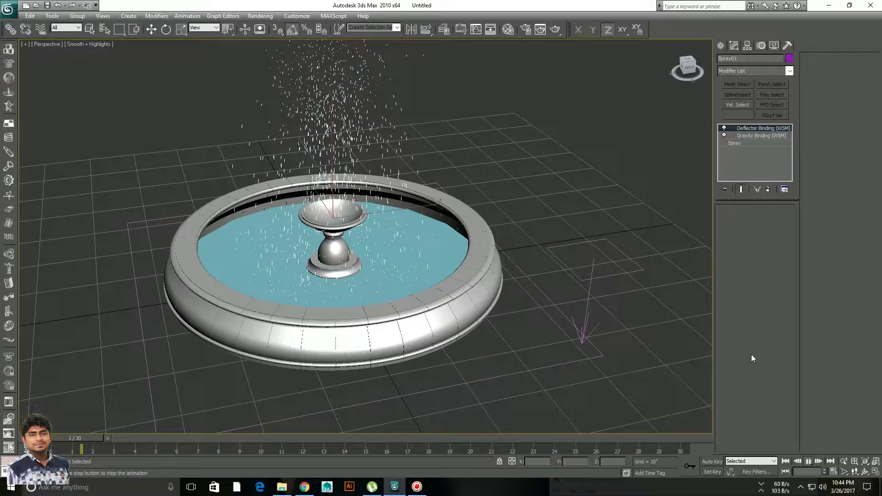
mouse_move(669, 64)
left_mouse_down()
mouse_move(671, 48)
mouse_move(688, 69)
left_mouse_up()
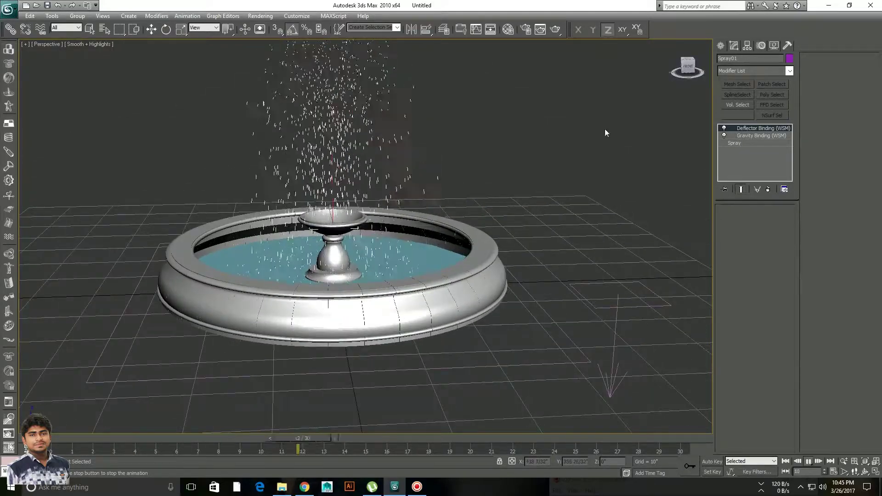
scroll(551, 175, "up", 5)
middle_click_drag(553, 178, 598, 243)
scroll(599, 243, "down", 3)
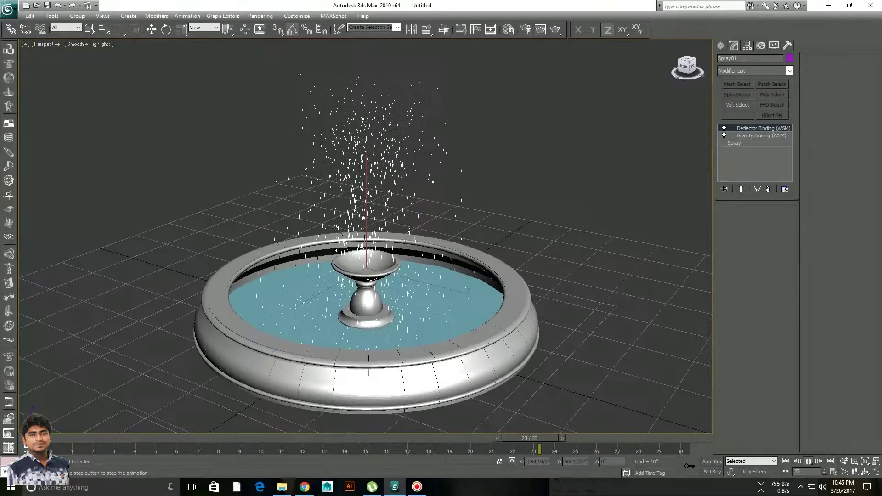
left_click(695, 66)
left_click_drag(688, 64, 690, 69)
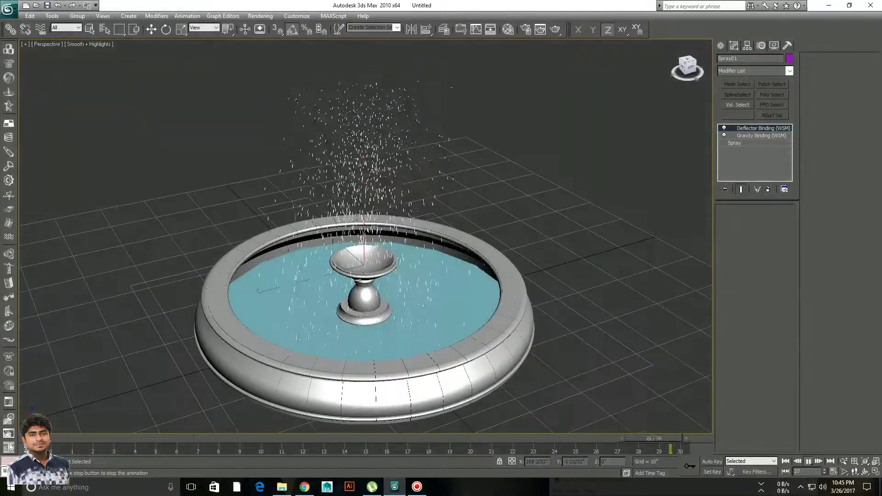
mouse_move(583, 138)
middle_mouse_down()
mouse_move(583, 269)
mouse_move(596, 238)
middle_mouse_up()
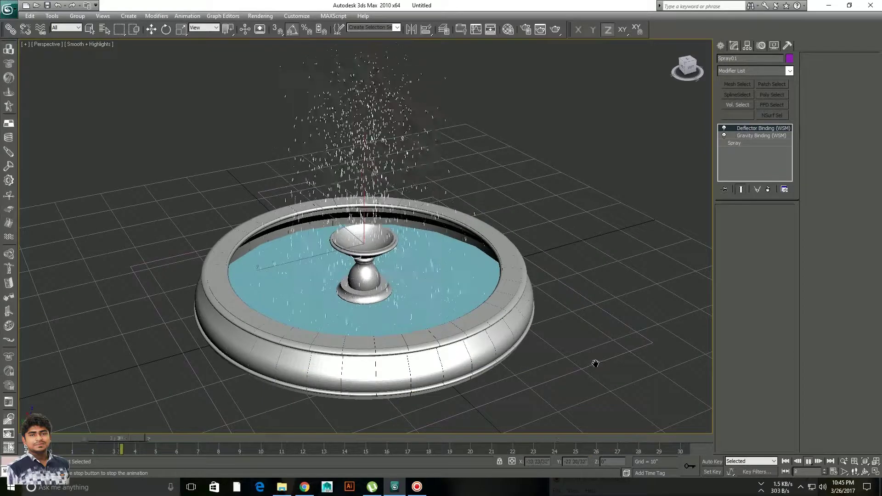
- Stop playback, select Deflector01 and raise its bounce to 0.5
key("slash")
key("w")
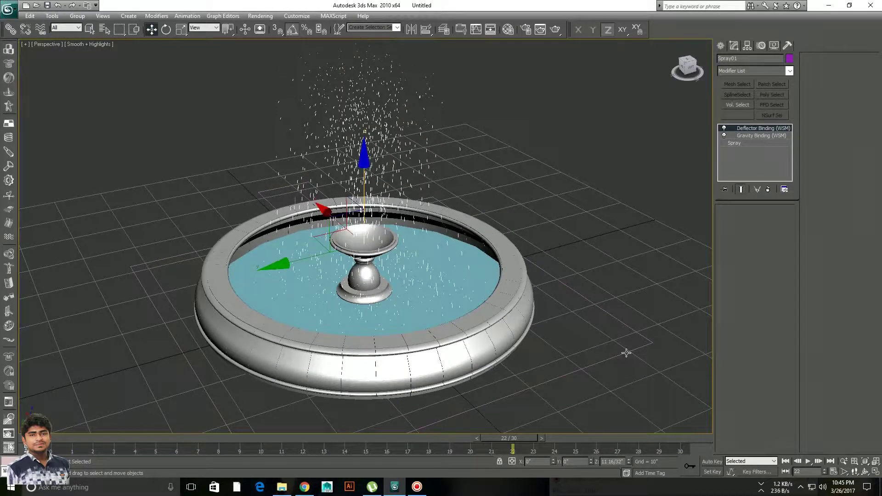
left_click(626, 353)
mouse_move(778, 229)
left_mouse_down()
mouse_move(779, 214)
mouse_move(781, 228)
left_mouse_up()
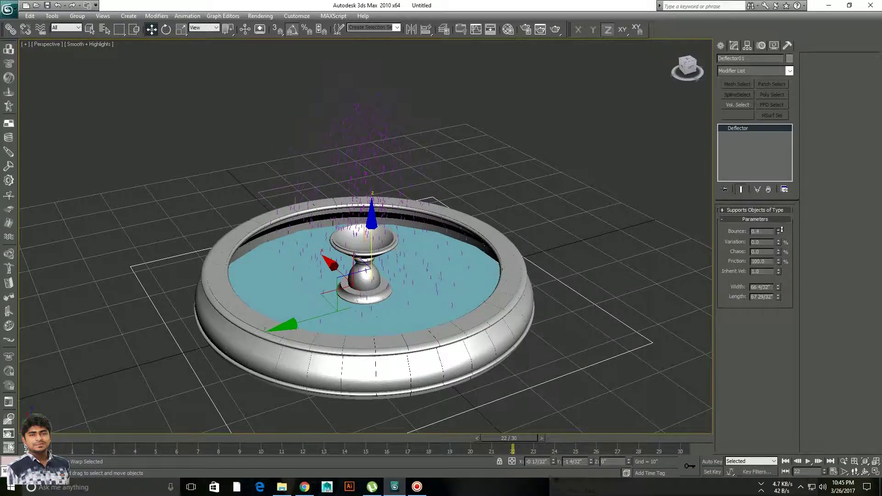
- Lower the deflector's bounce to 0.02 while the spray plays from a low angle
left_click(808, 462)
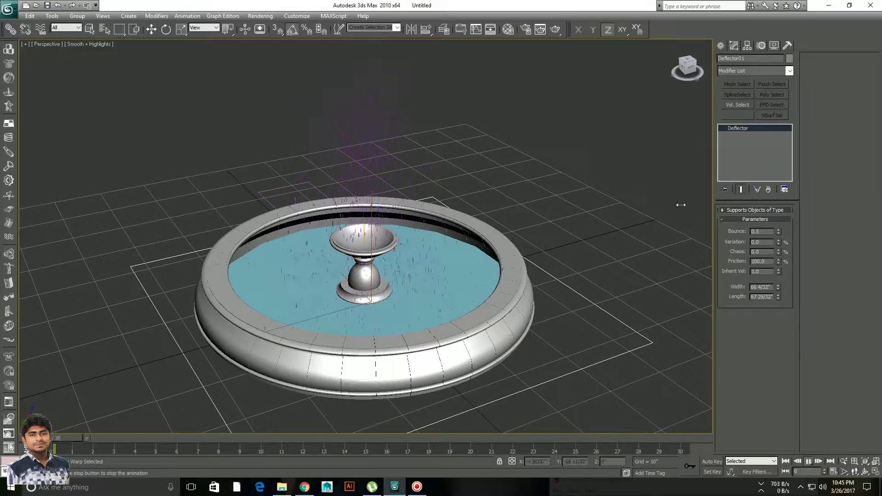
middle_click_drag(460, 184, 460, 161, "alt")
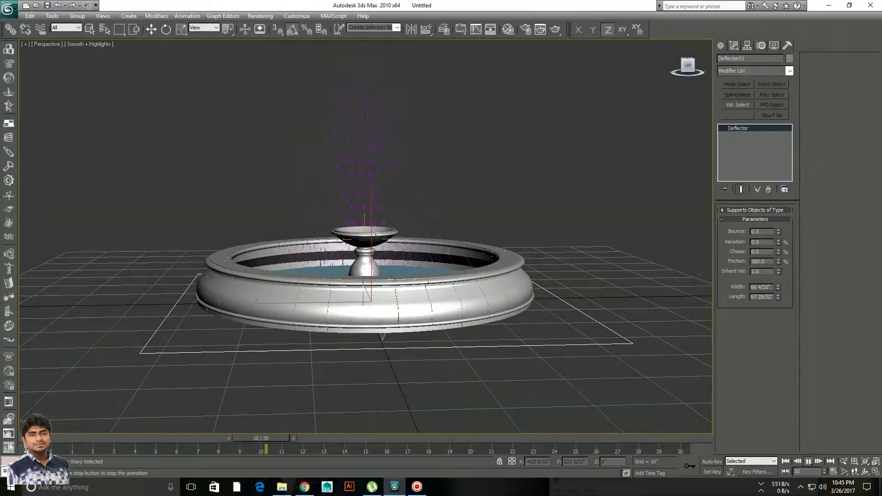
left_click_drag(779, 230, 781, 248)
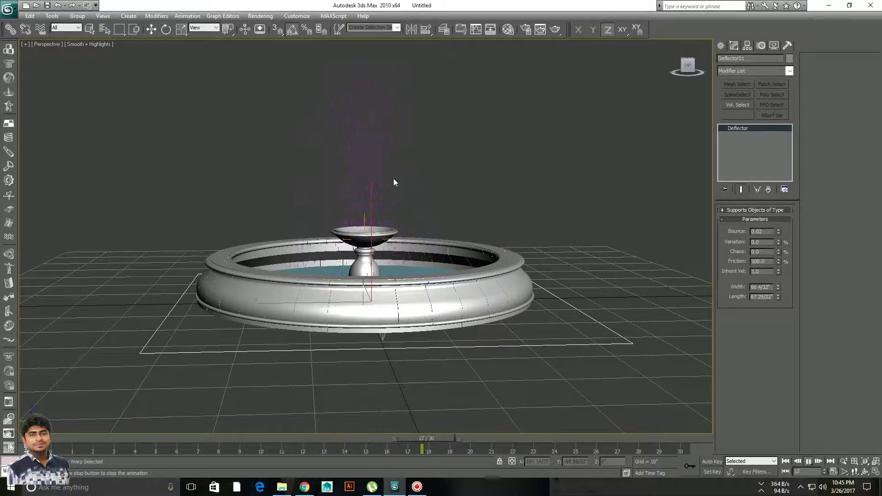
left_click(398, 194)
key("w")
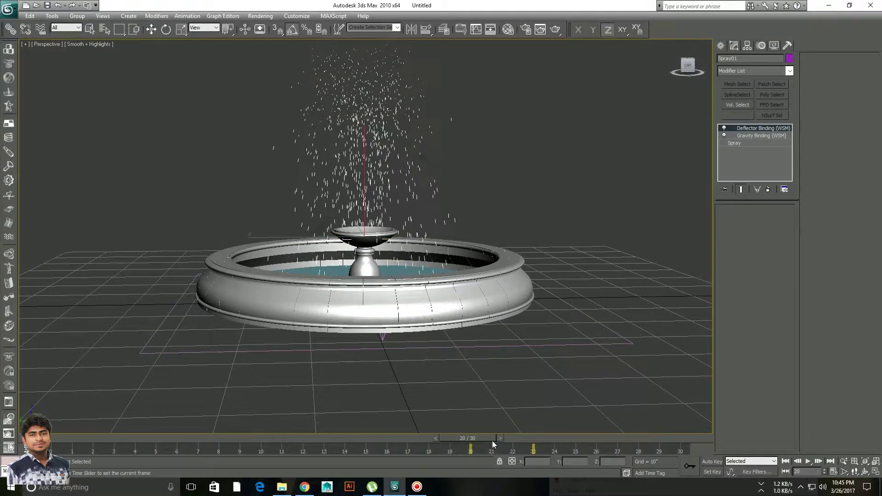
- Move to a later frame, switch to a level side view and reselect Spray01
mouse_move(528, 439)
left_mouse_down()
mouse_move(630, 440)
mouse_move(449, 438)
left_mouse_up()
key("w")
left_click(687, 68)
key("w")
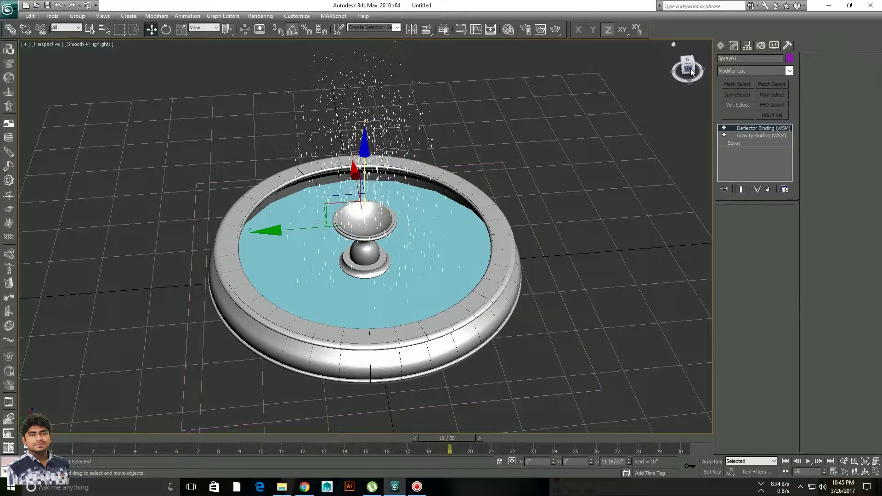
left_click(692, 71)
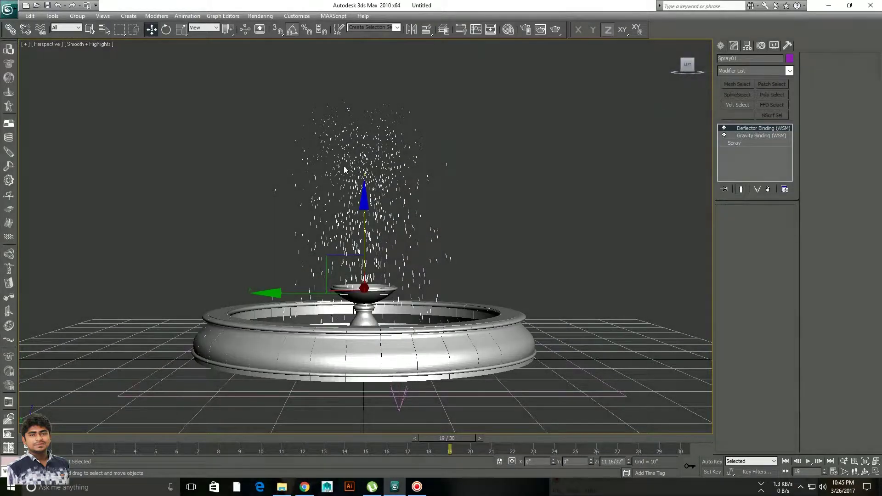
left_click(381, 182)
left_click_drag(561, 213, 297, 165)
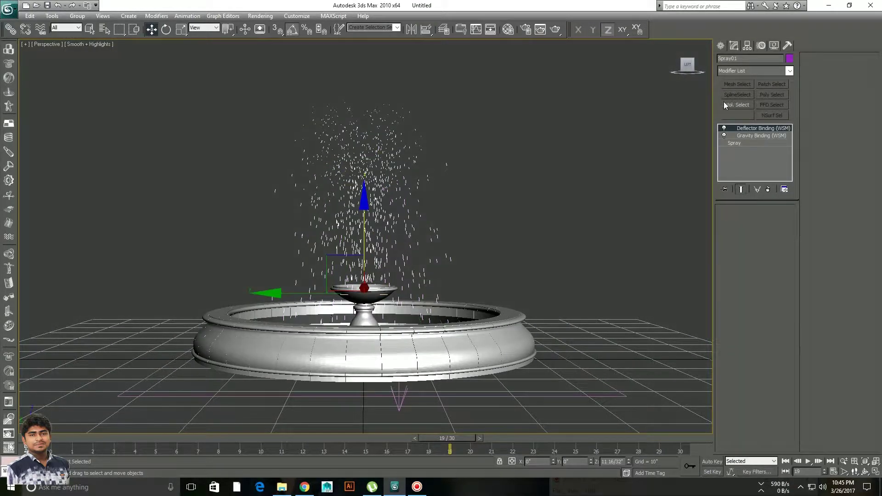
- Set Spray01's viewport count to 4142 and speed to 7.985, then preview the animation
left_click(735, 143)
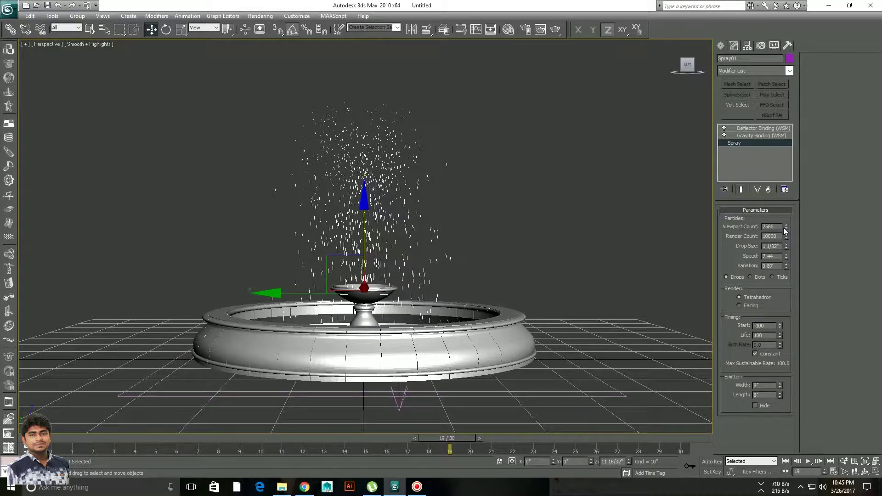
left_click_drag(786, 226, 793, 385)
left_click_drag(786, 258, 778, 209)
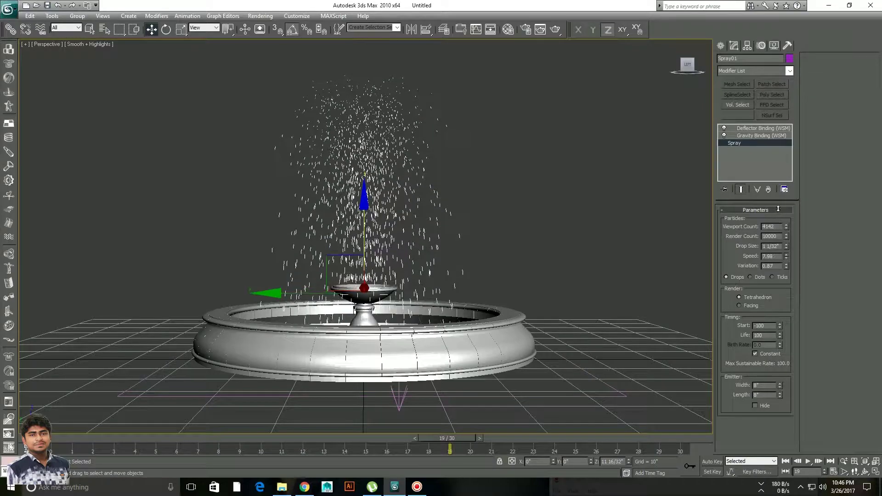
left_click(809, 461)
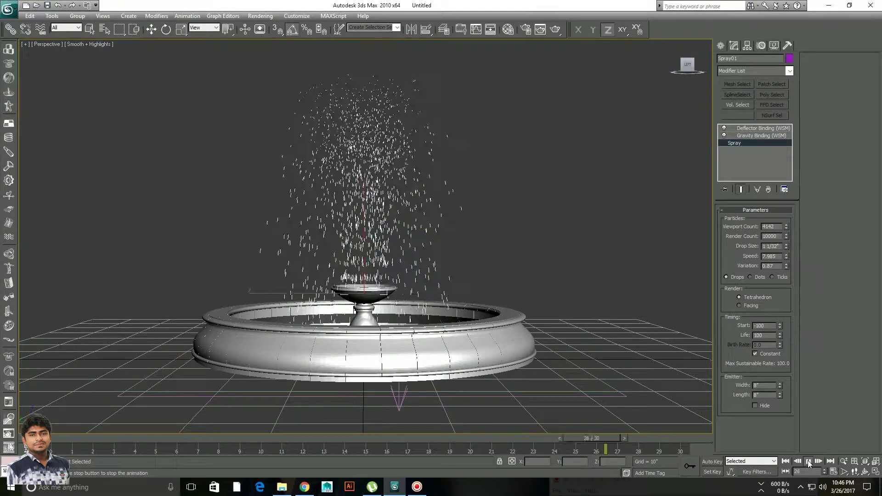
left_click(809, 461)
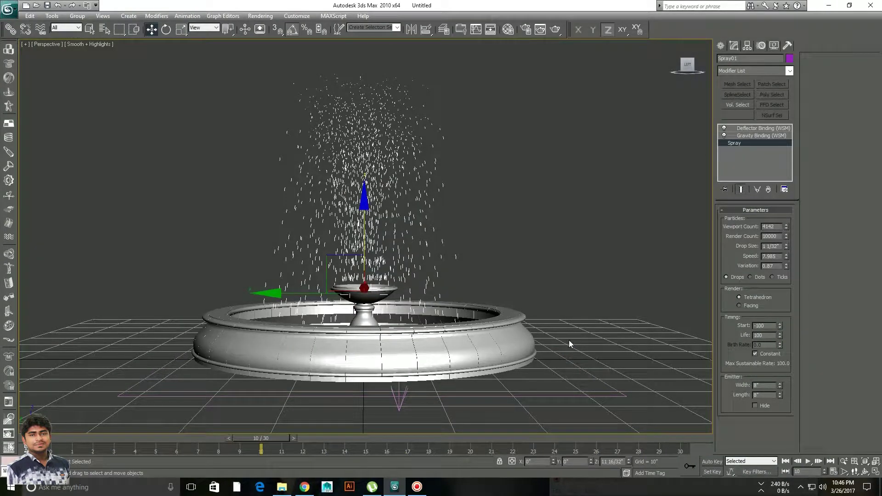
- Give an unused material sample a pure white diffuse colour
key("m")
left_click(183, 116)
left_click_drag(183, 74, 152, 71)
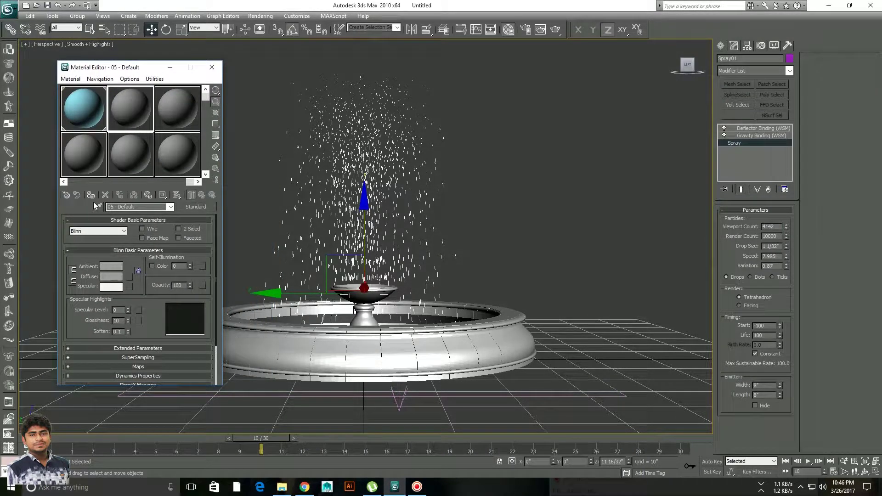
left_click(107, 278)
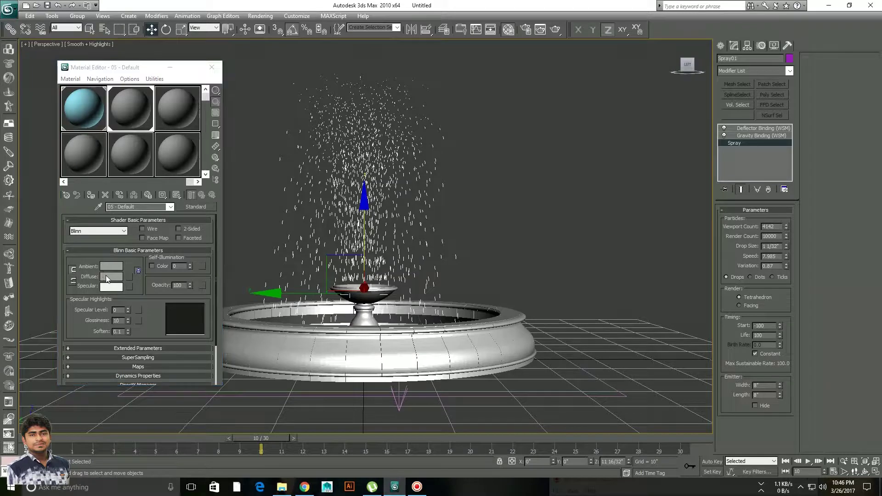
left_click_drag(375, 104, 375, 73)
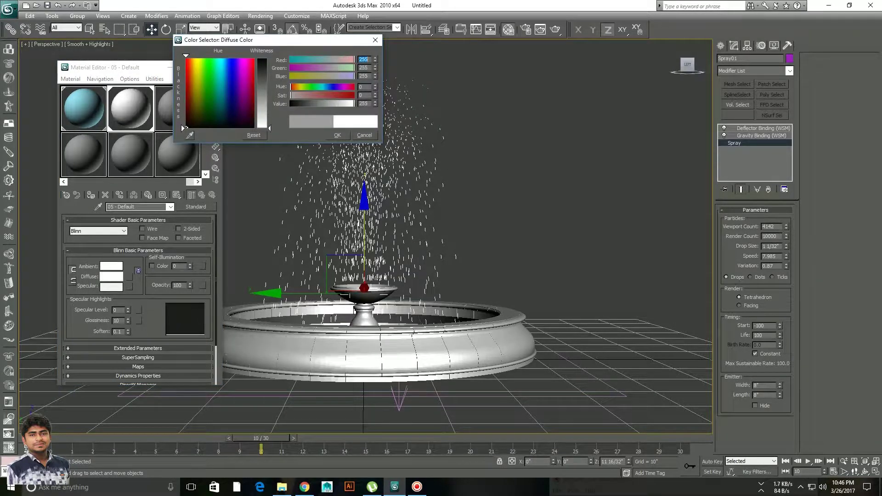
left_click(337, 135)
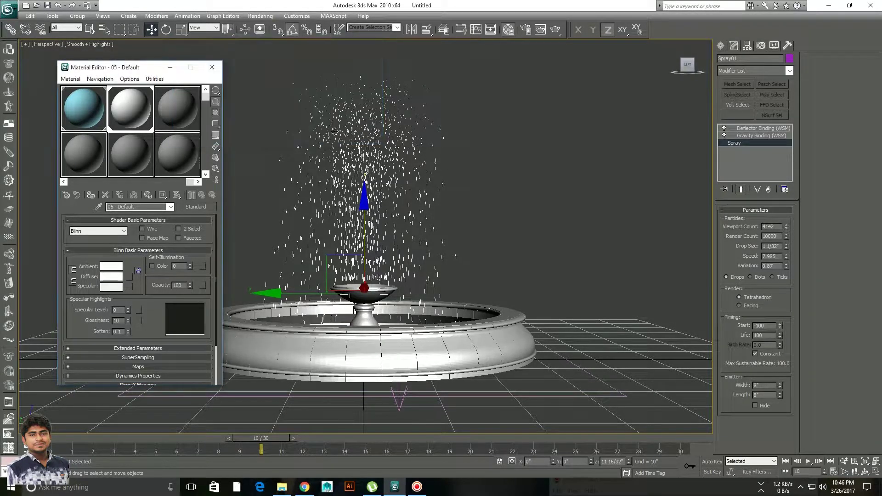
- Turn on Self-Illumination Color and set it to pure white
left_click(152, 266)
left_click(182, 266)
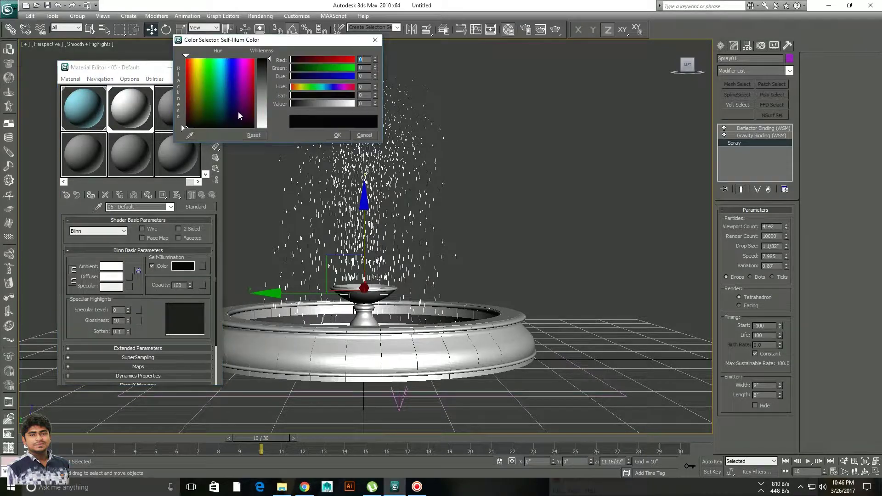
left_click_drag(270, 58, 270, 127)
left_click(337, 135)
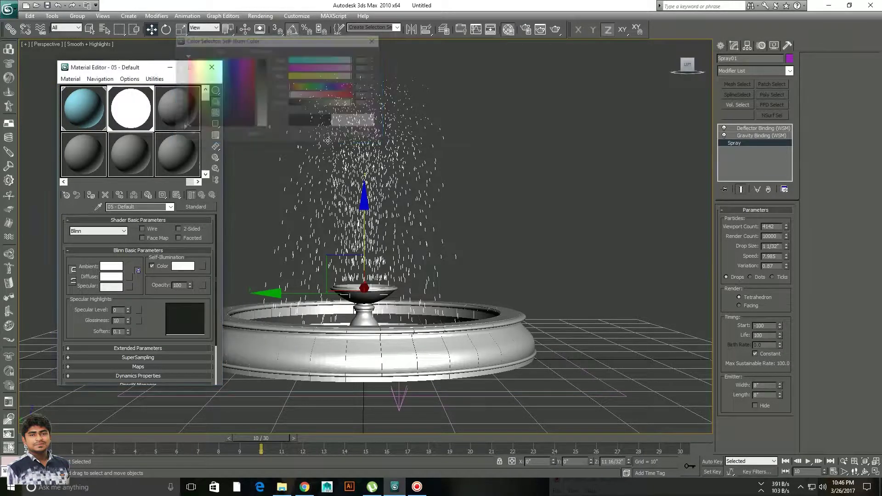
left_click_drag(124, 109, 169, 118)
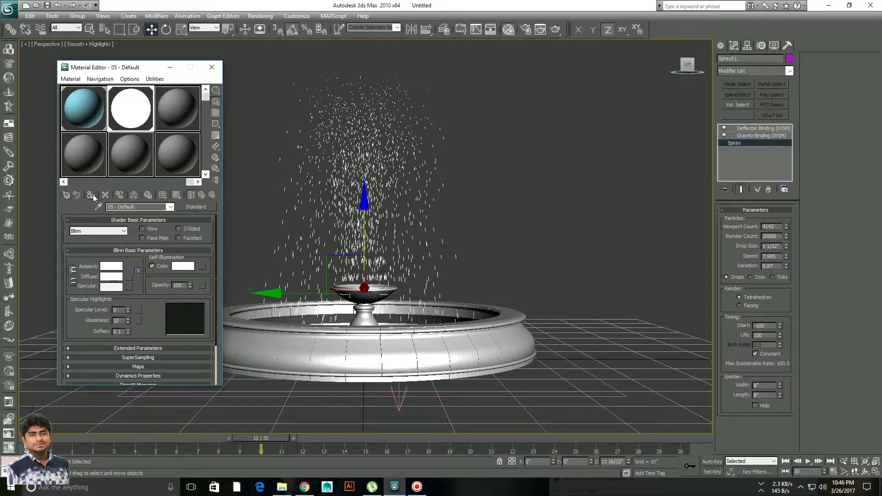
- Play the particles from an elevated front view and close the Material Editor
left_click(457, 167)
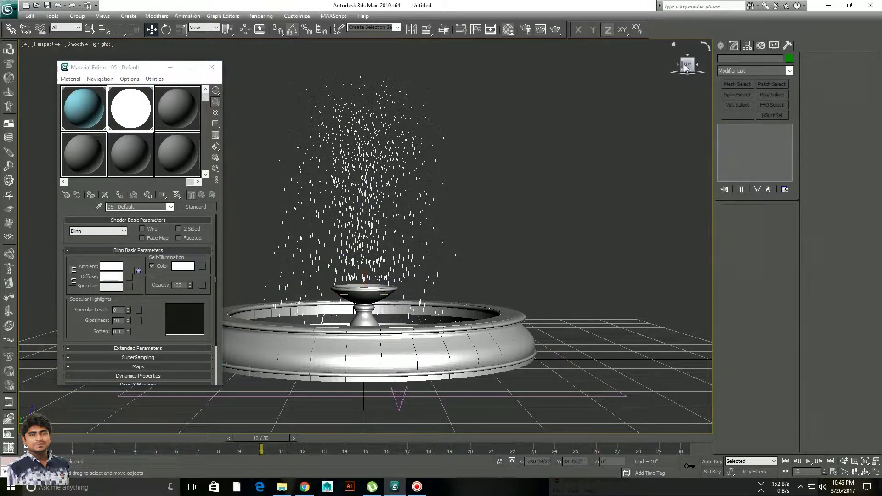
middle_click_drag(457, 167, 521, 321, "alt")
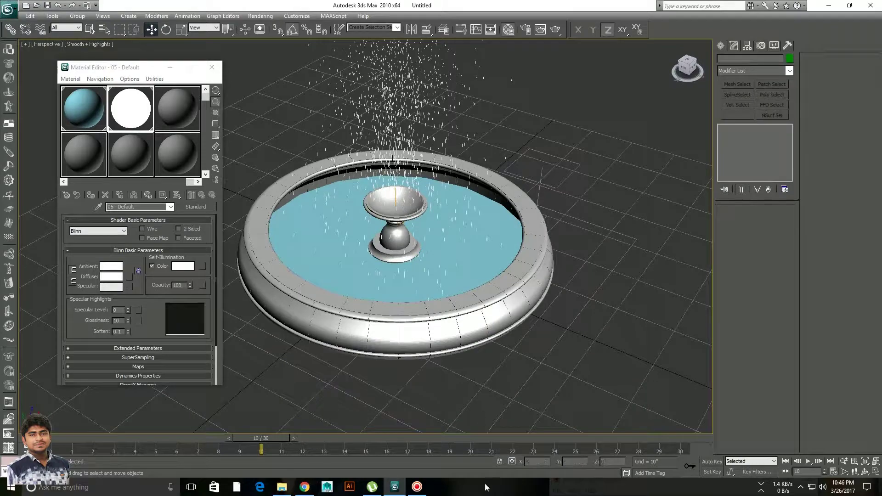
left_click(818, 461)
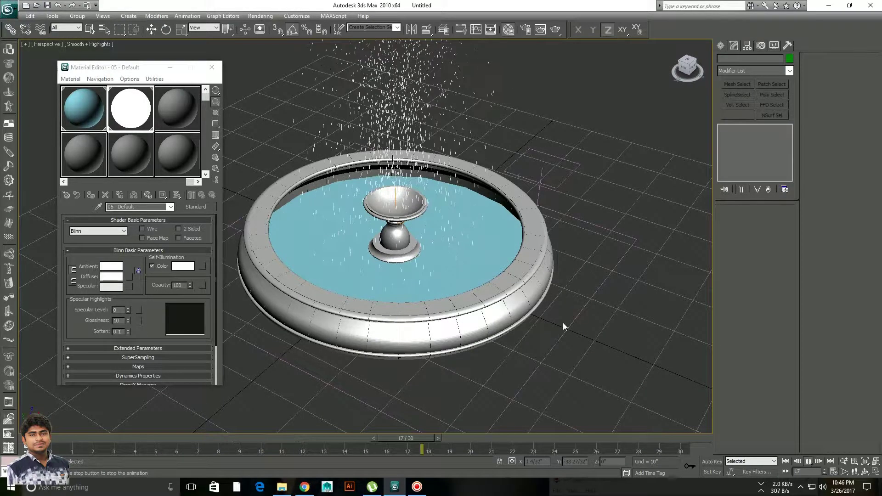
scroll(653, 199, "down", 5)
left_click(690, 72)
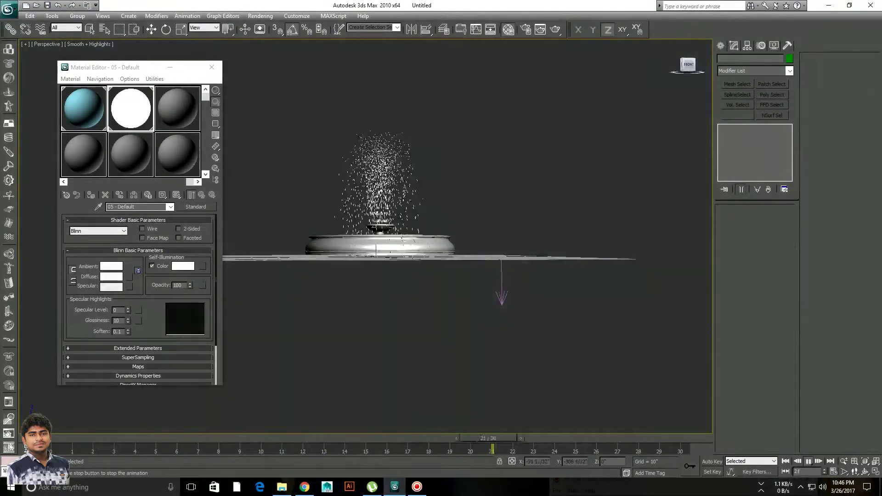
mouse_move(459, 229)
middle_mouse_down("alt")
mouse_move(505, 257)
mouse_move(459, 271)
middle_mouse_up("alt")
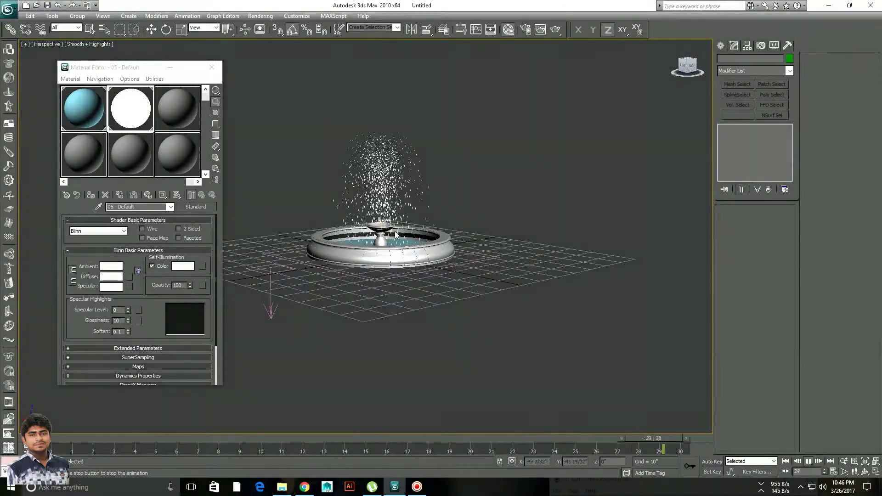
scroll(458, 271, "up", 2)
scroll(458, 272, "up", 2)
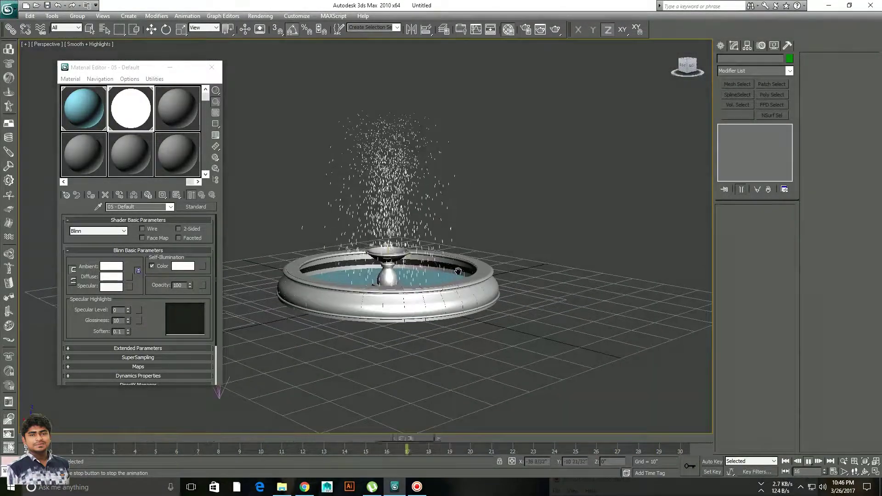
left_click(211, 67)
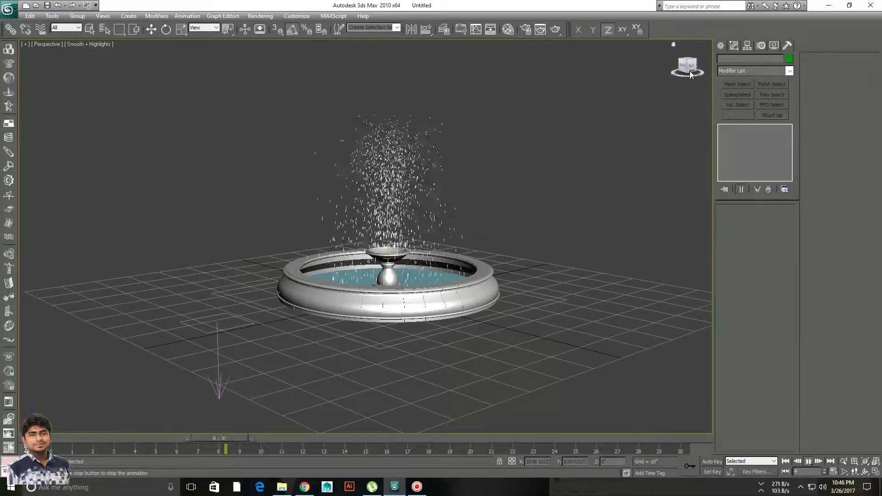
- Frame the fountain near eye level, stop at frame 18 and render it
middle_click_drag(638, 112, 638, 92, "alt")
left_click_drag(687, 64, 687, 93)
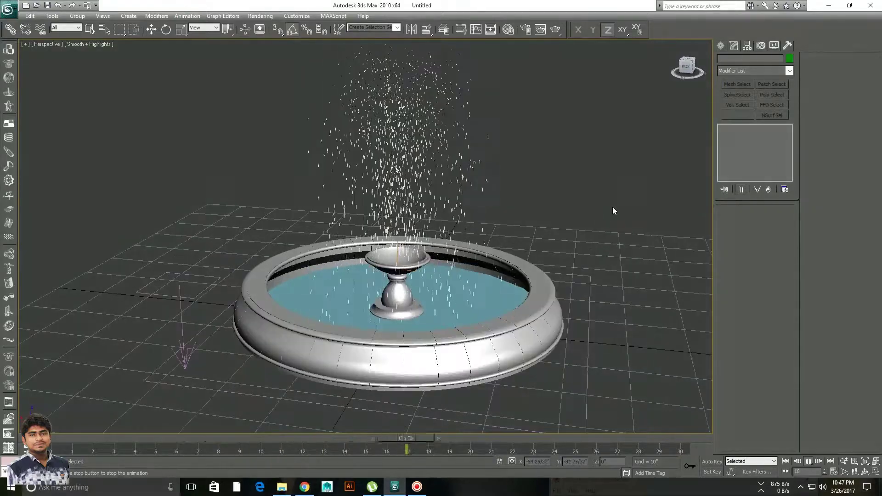
middle_click_drag(674, 88, 673, 120, "alt")
middle_click_drag(575, 128, 561, 147)
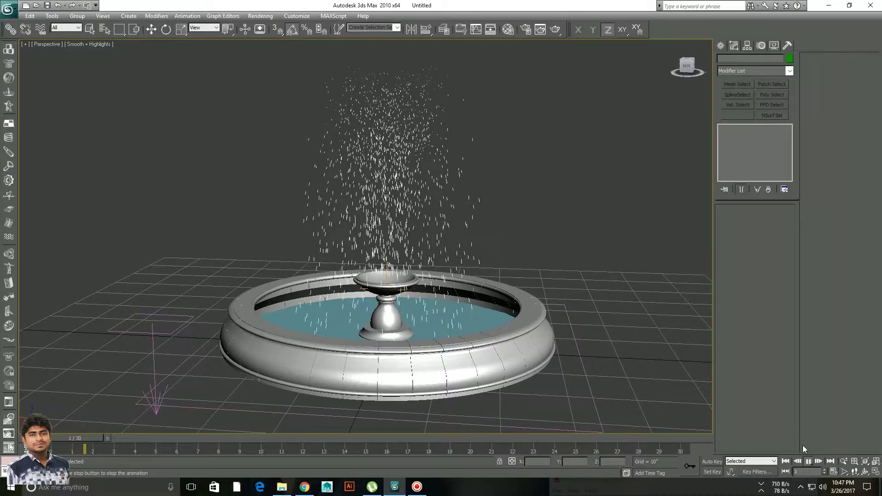
left_click(808, 462)
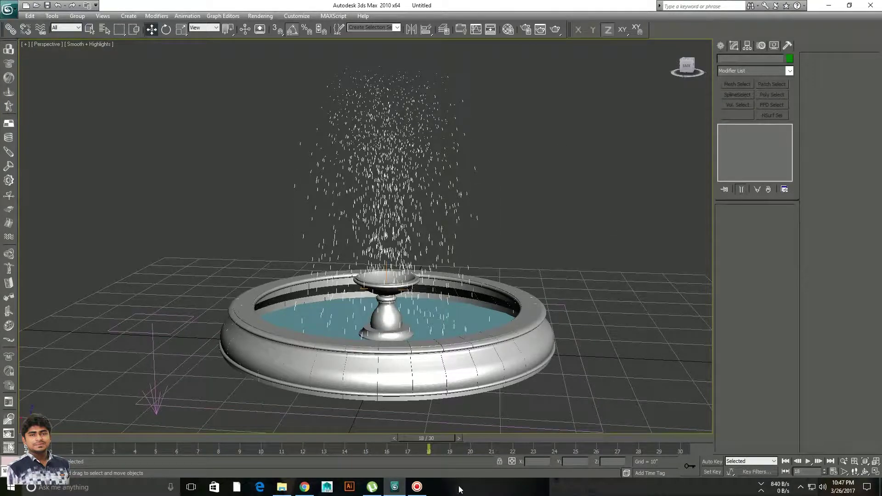
left_click(417, 486)
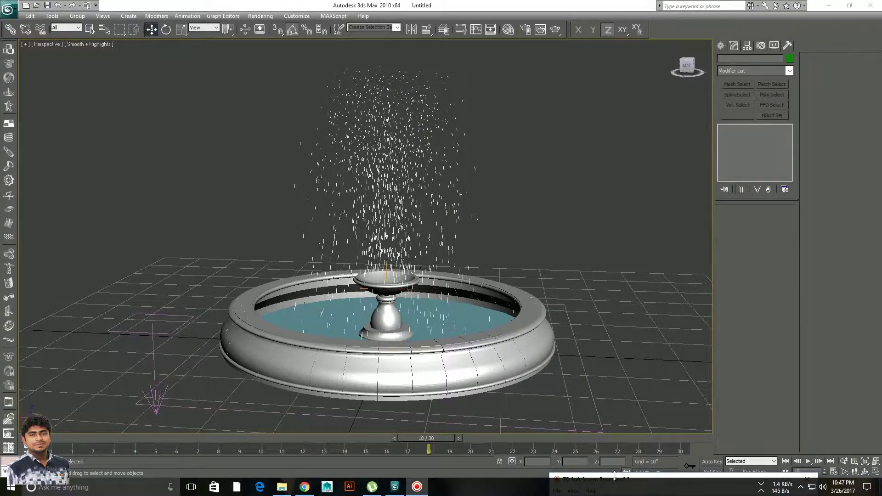
left_click(582, 412)
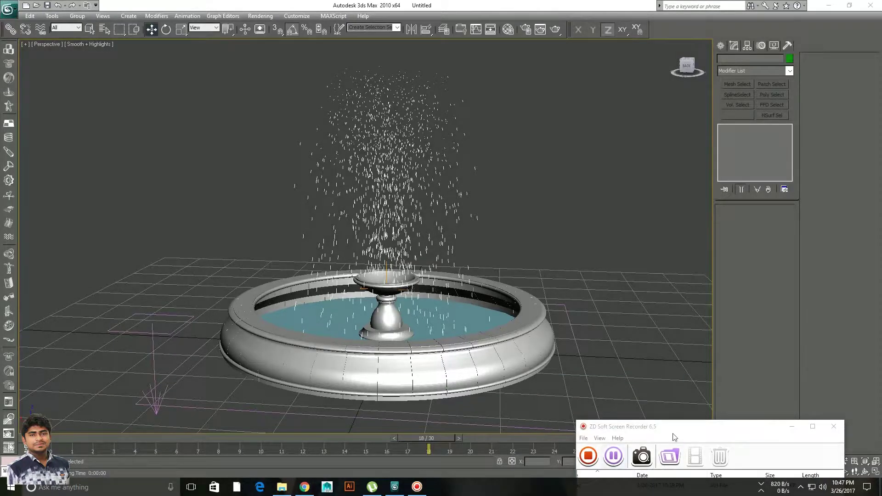
key("shift+q")
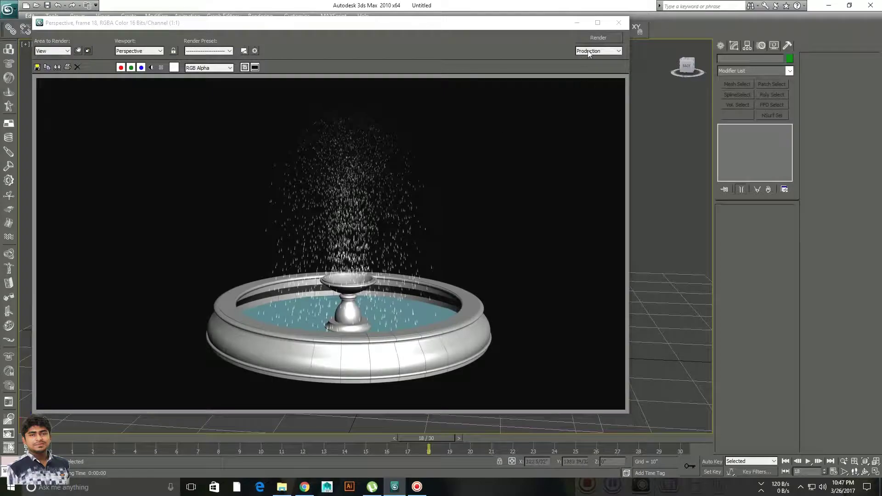
- Render a test image at frame 3 from a new angle, then close it
left_click(618, 22)
middle_click_drag(413, 229, 843, 434, "alt")
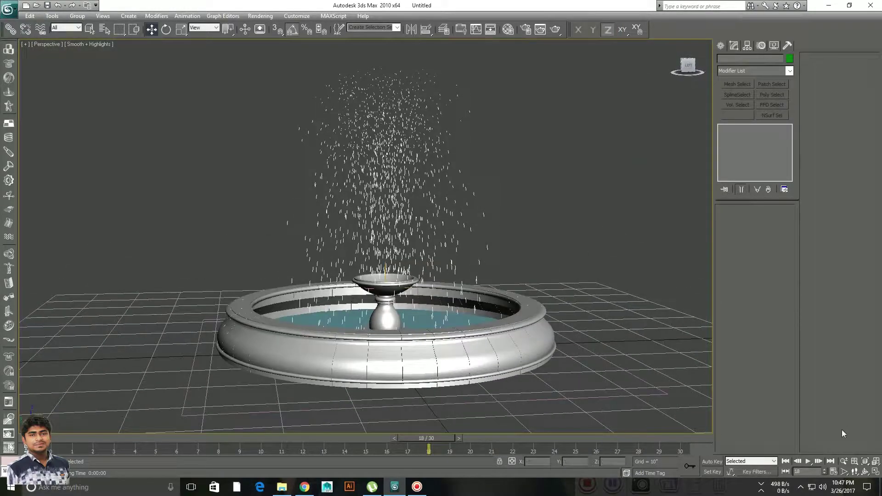
left_click(808, 461)
key("shift+q")
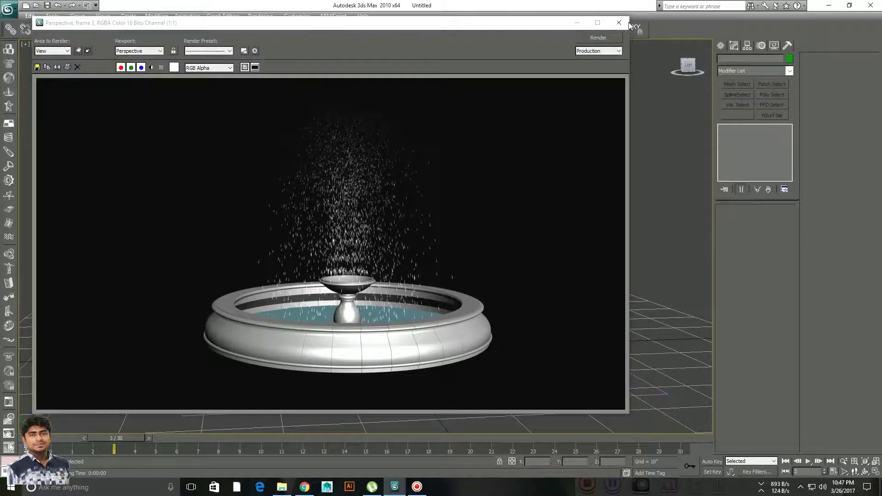
left_click(618, 23)
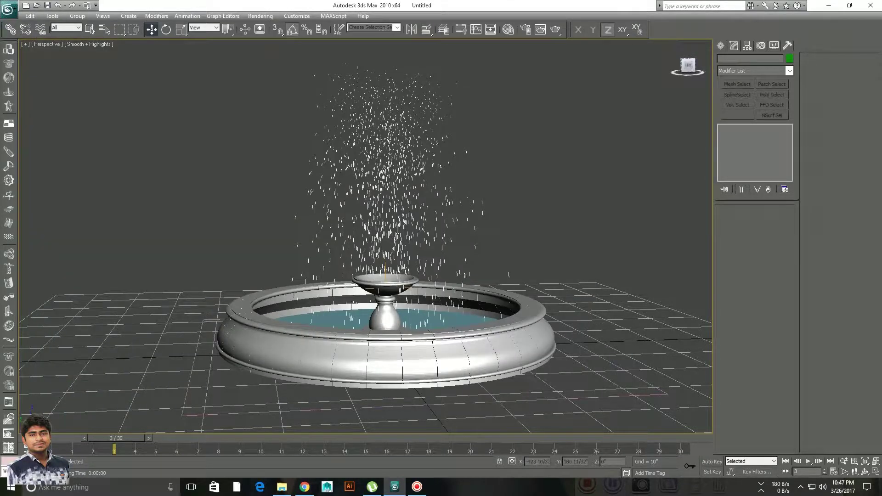
- Enlarge Spray01's drop size to 2 9/32" and render a quick check
left_click(737, 144)
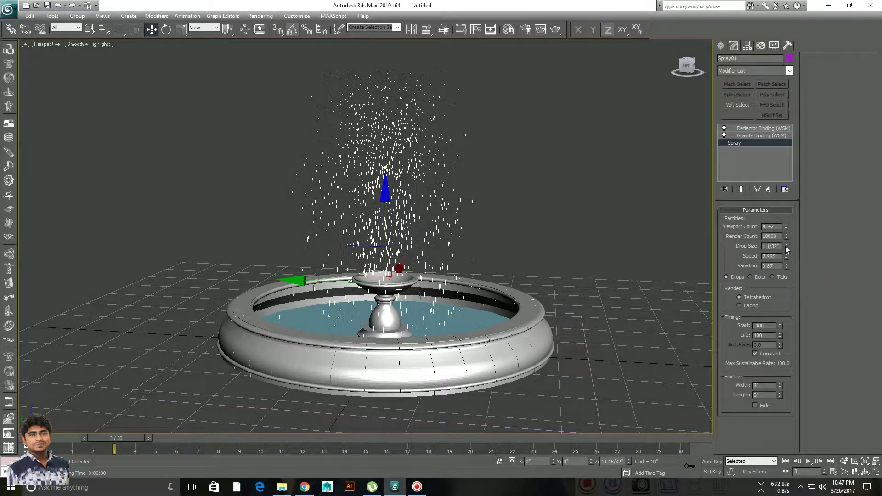
left_click_drag(786, 248, 788, 216)
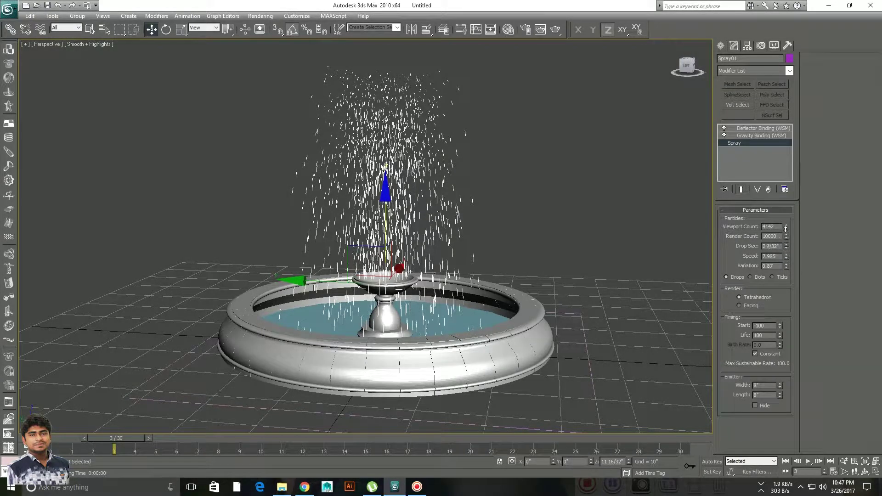
key("shift+q")
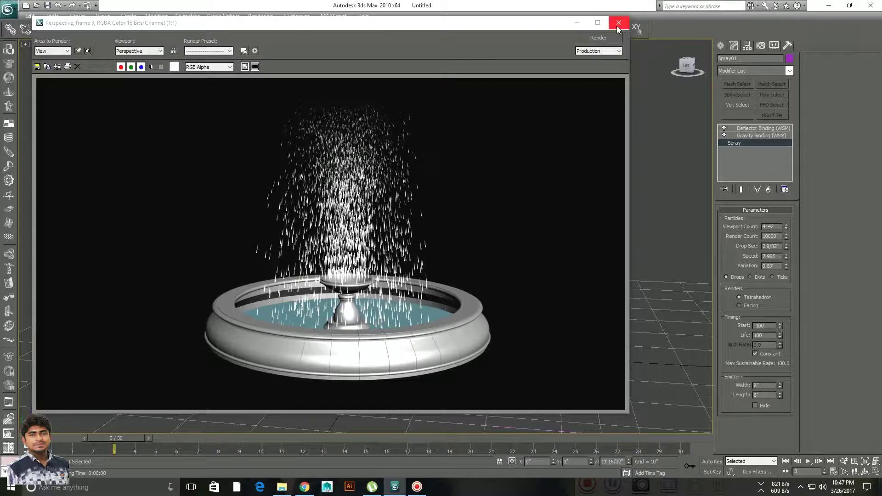
left_click(618, 23)
- Render frame 12 to inspect the larger drops, then play on to frame 20
left_click(808, 462)
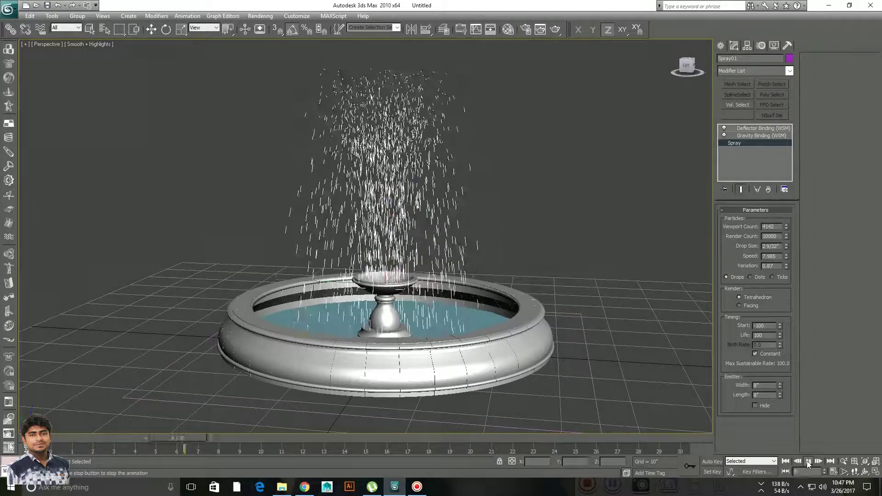
left_click(808, 462)
key("shift+q")
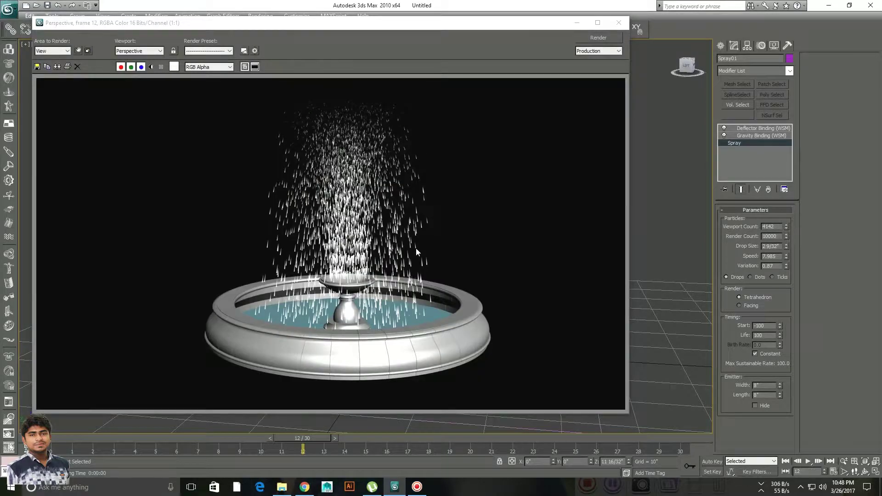
scroll(415, 248, "up", 1)
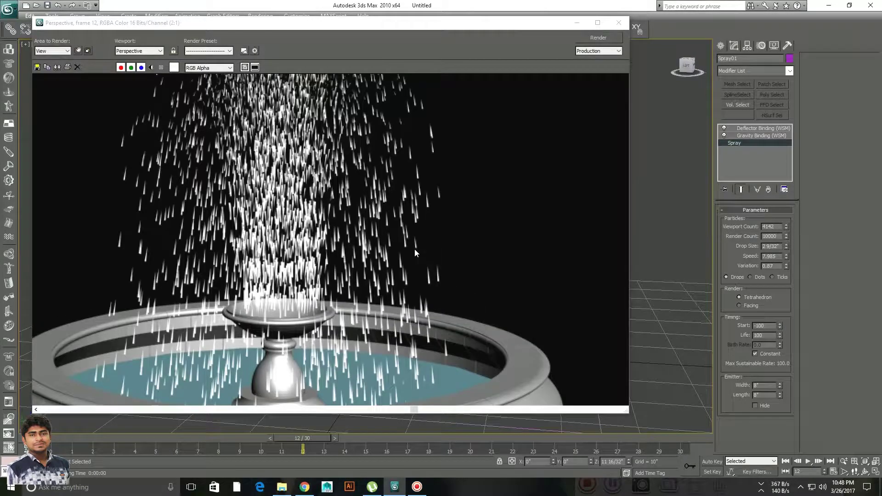
scroll(414, 252, "down", 1)
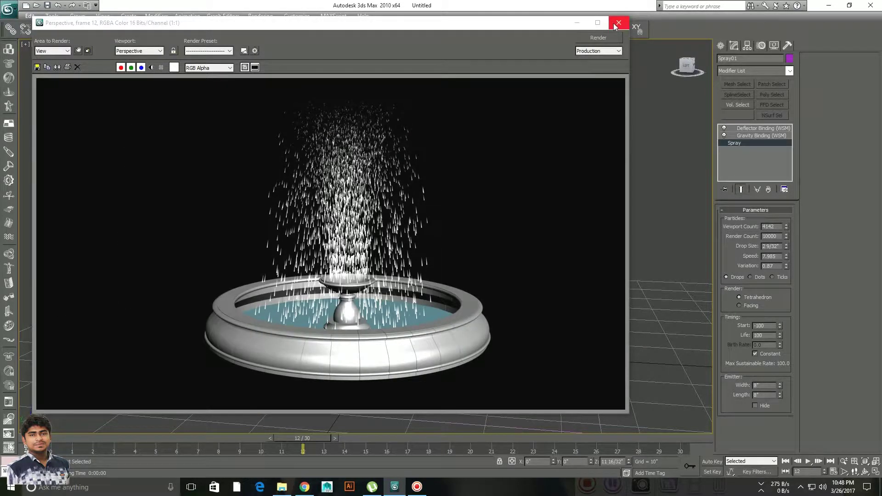
left_click(614, 26)
left_click(809, 462)
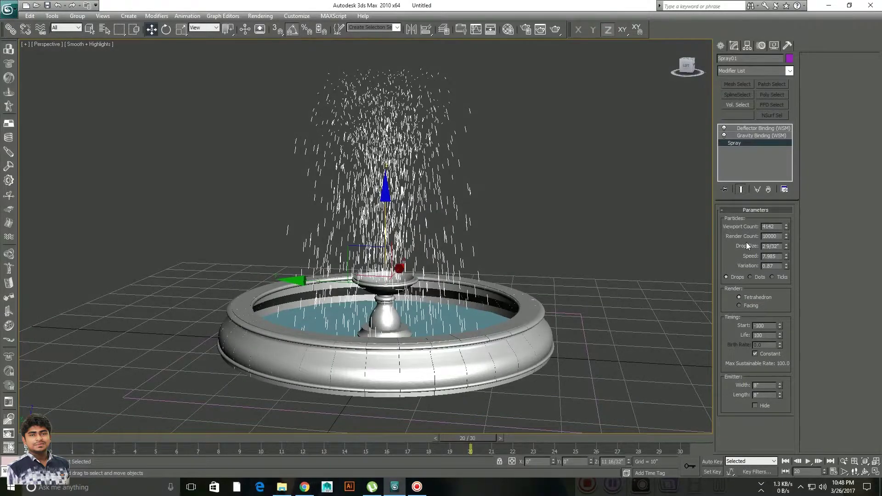